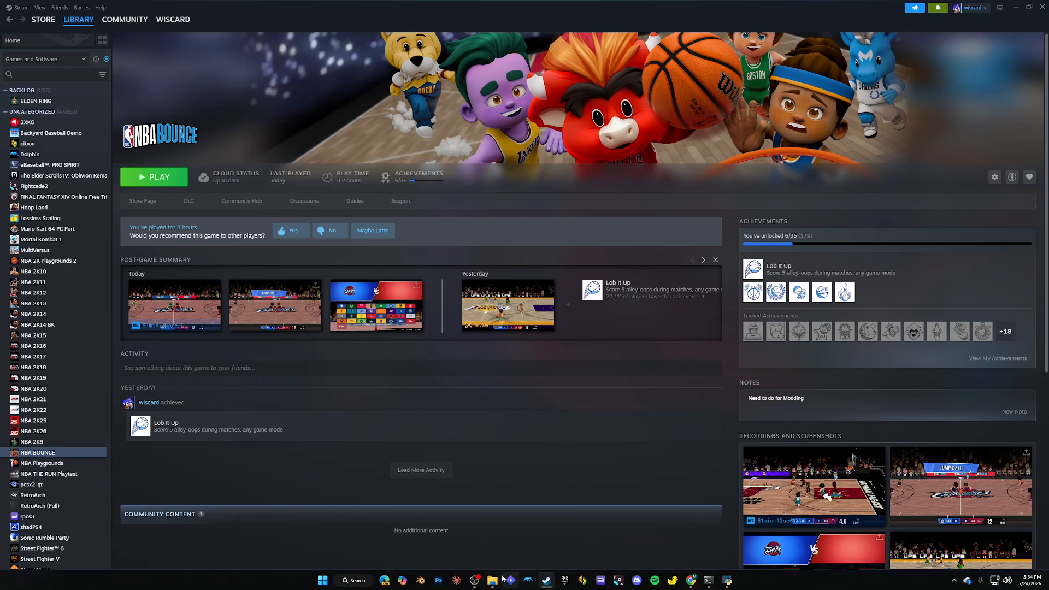
Launch UABEAvalonia.exe from the uabea-windows folder in File Explorer.
click(495, 581)
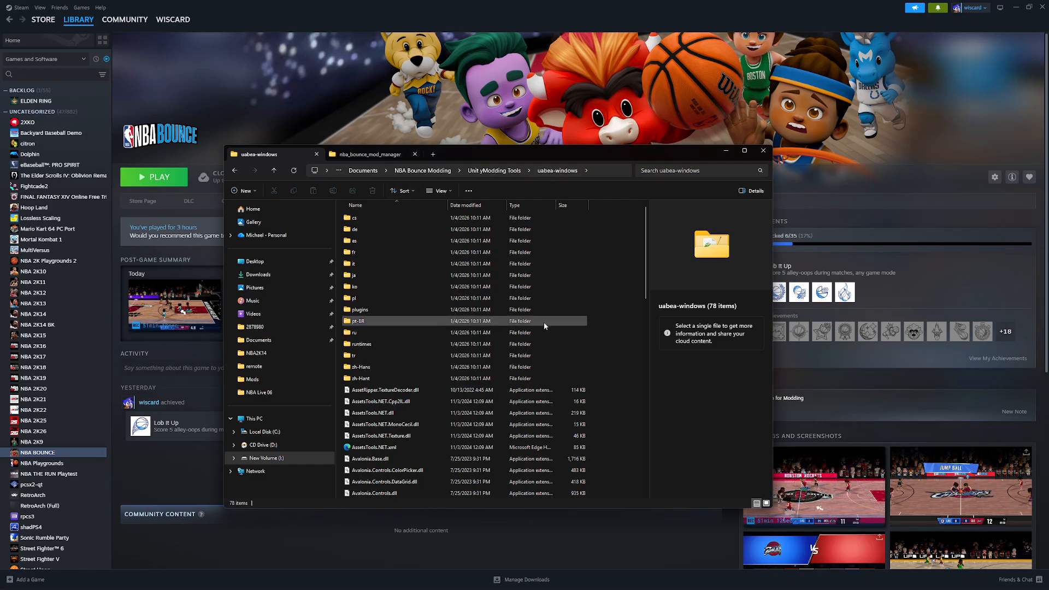
drag(647, 267, 651, 470)
click(371, 462)
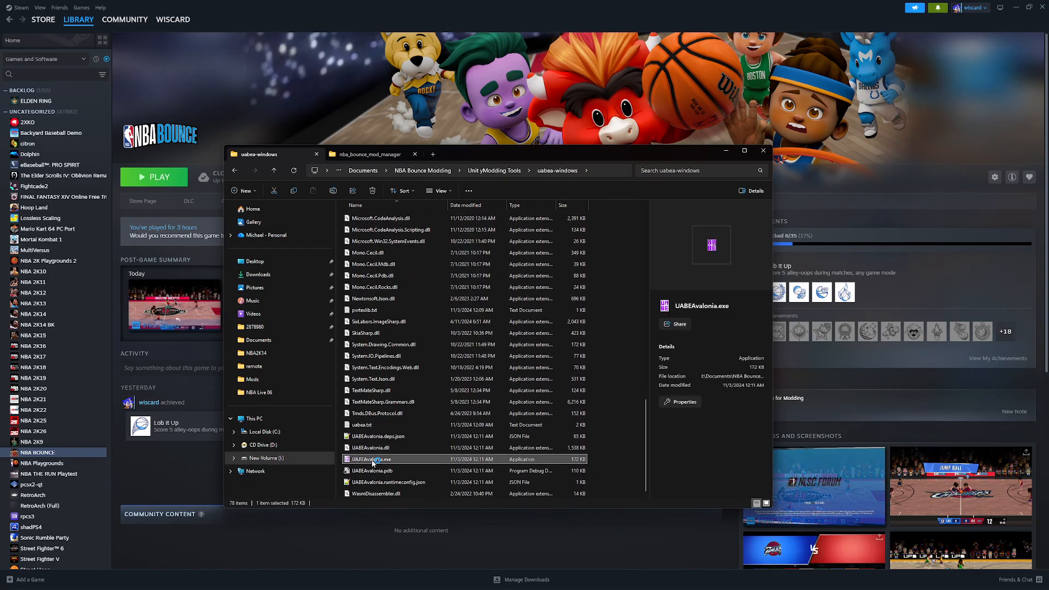
key(Return)
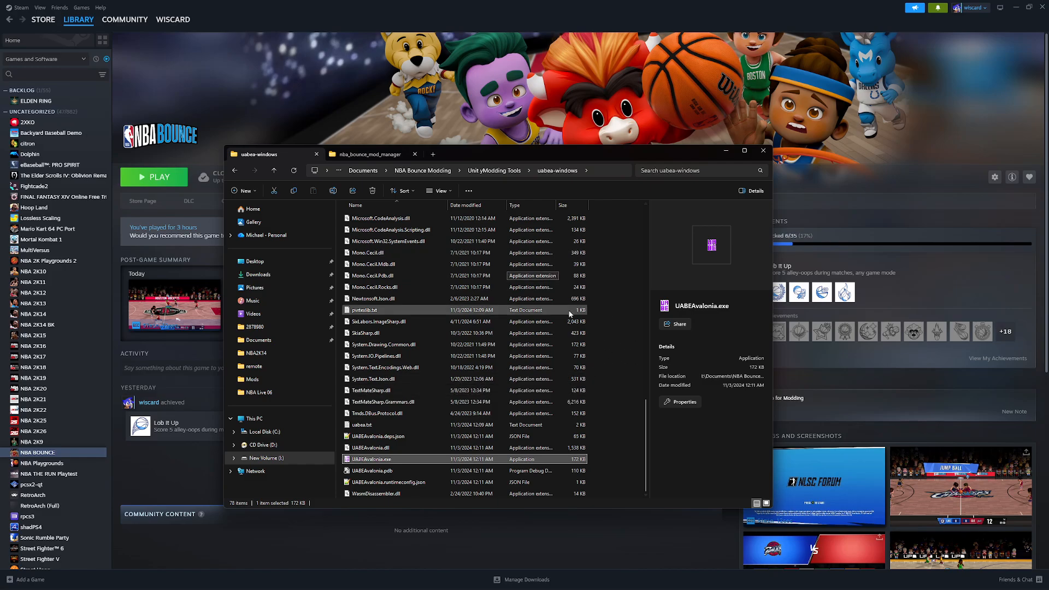
Start opening an assets file and browse to SteamLibrary\steamapps\common on the New Volume drive.
click(450, 275)
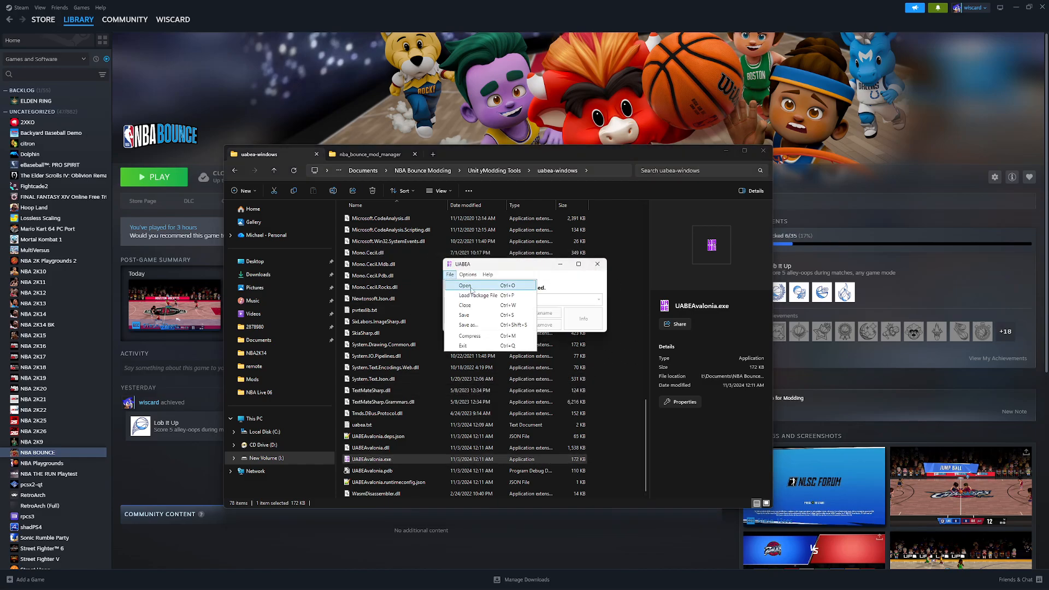
click(467, 287)
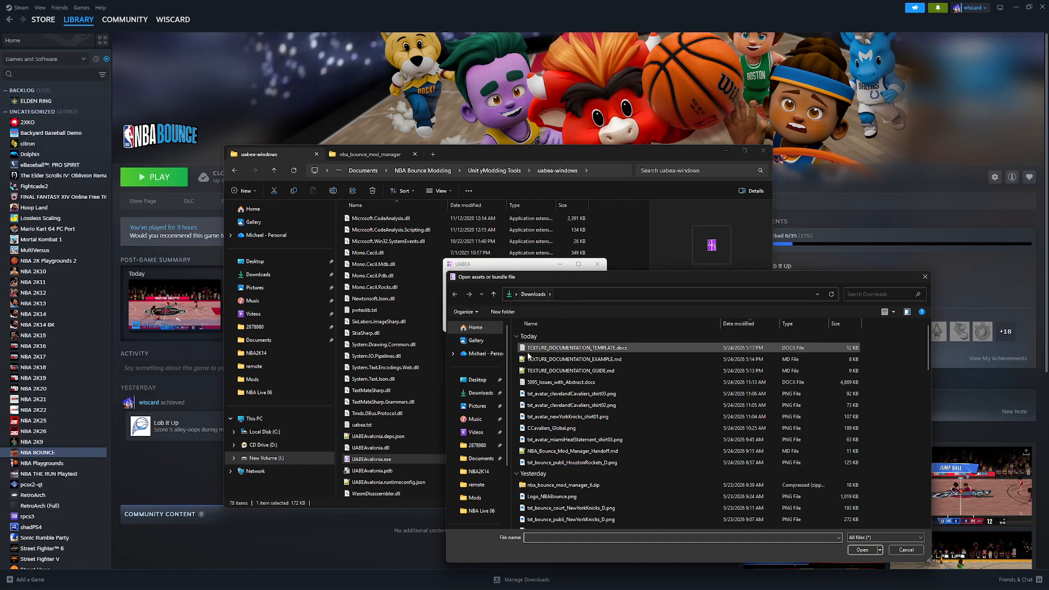
scroll(475, 427, down, 2)
click(488, 495)
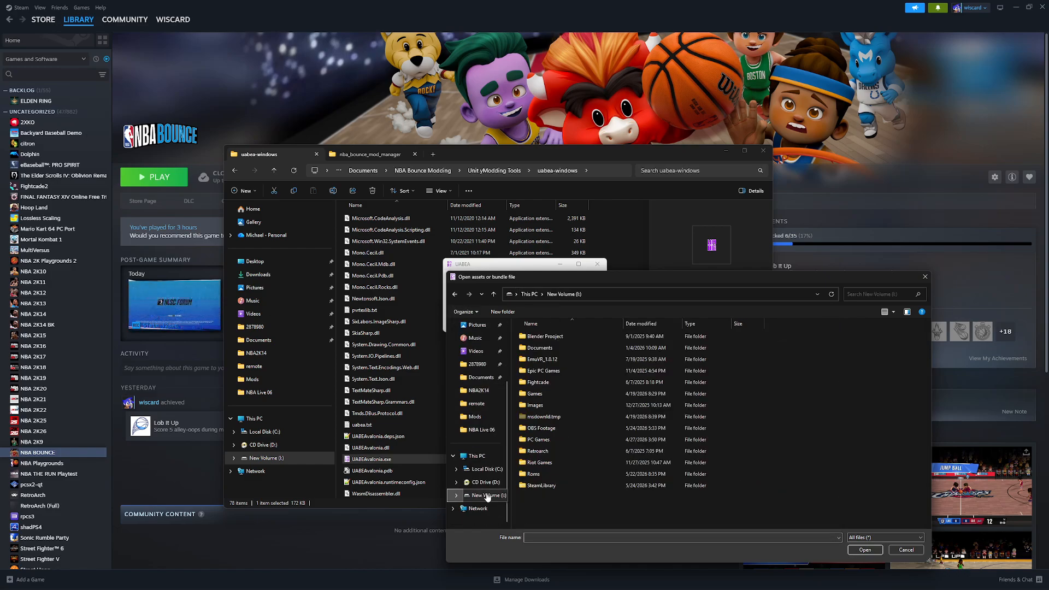
click(557, 486)
double_click(557, 486)
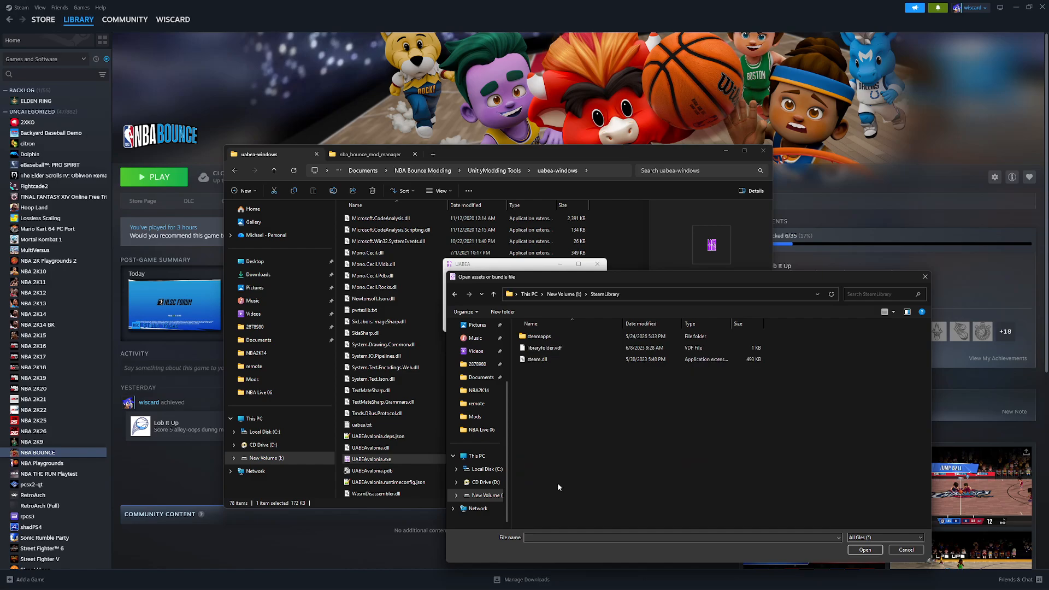
double_click(555, 333)
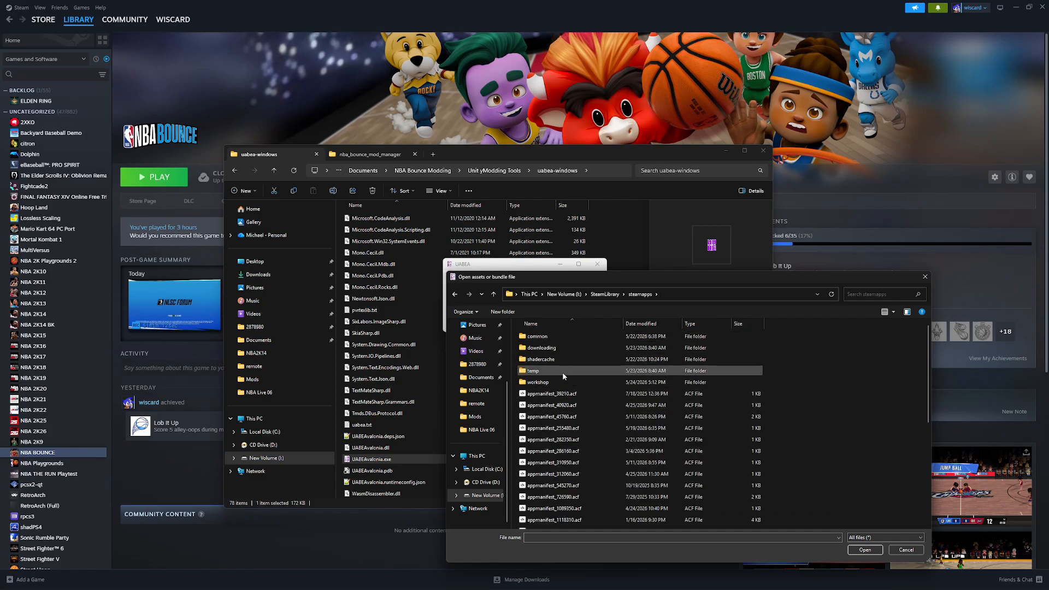
double_click(556, 337)
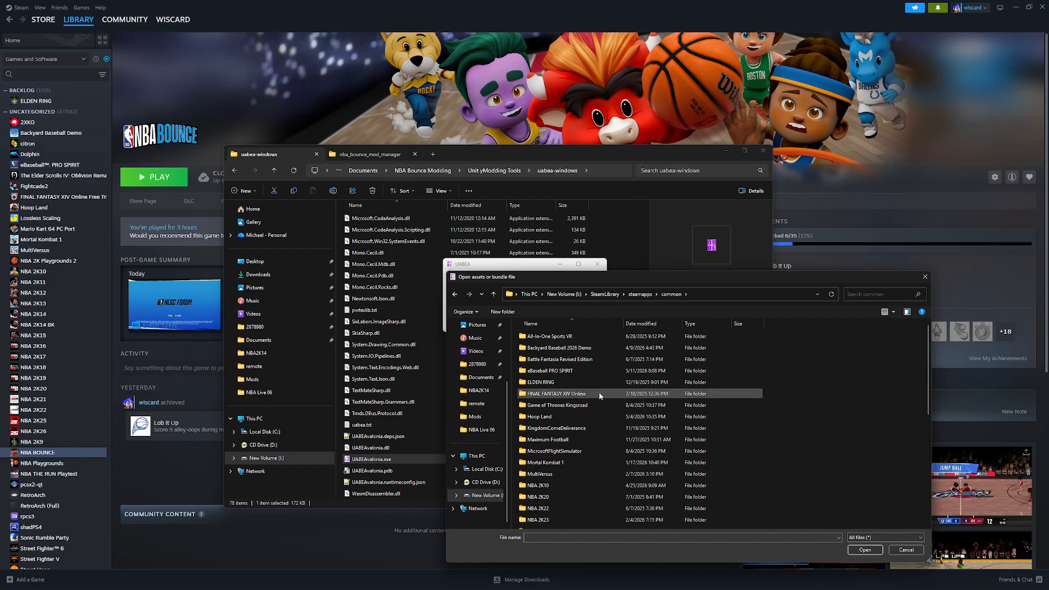
Open sharedassets1.assets from the NBA BOUNCE\NBA Bounce_Data folder.
scroll(599, 389, down, 3)
double_click(547, 466)
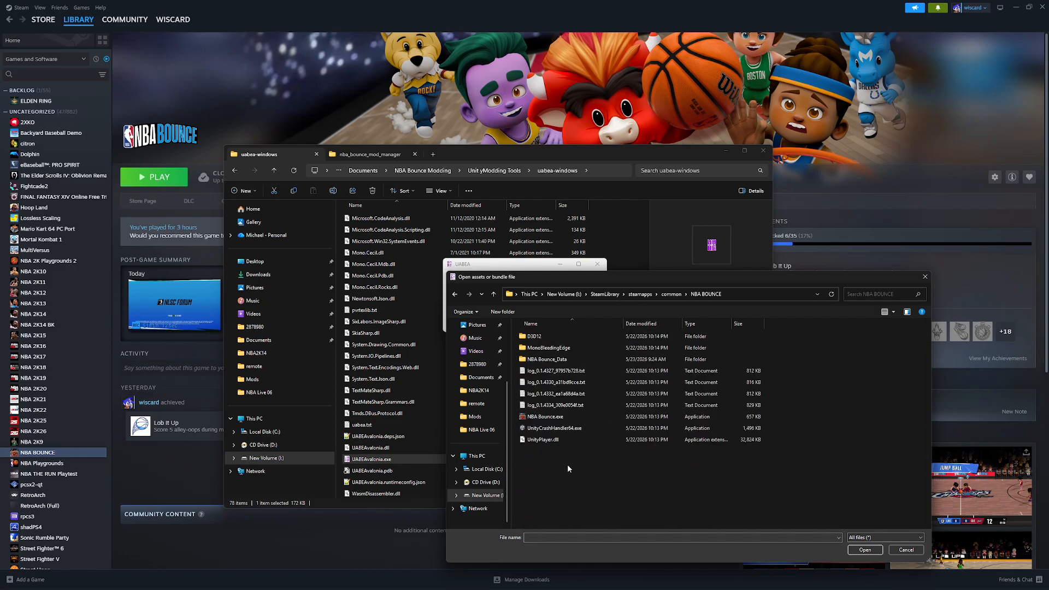
double_click(552, 359)
scroll(580, 444, down, 4)
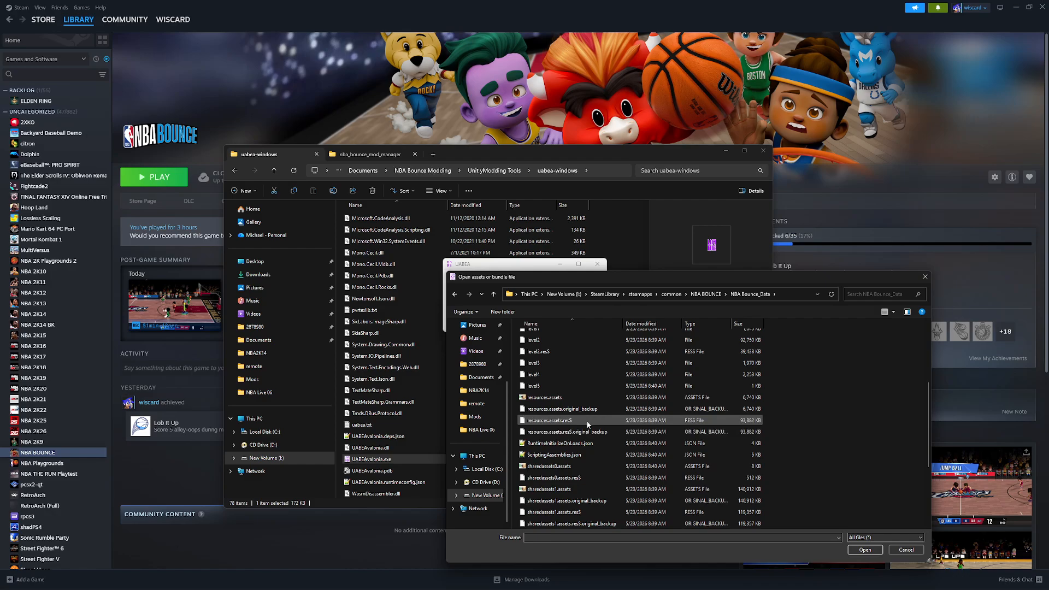
double_click(590, 489)
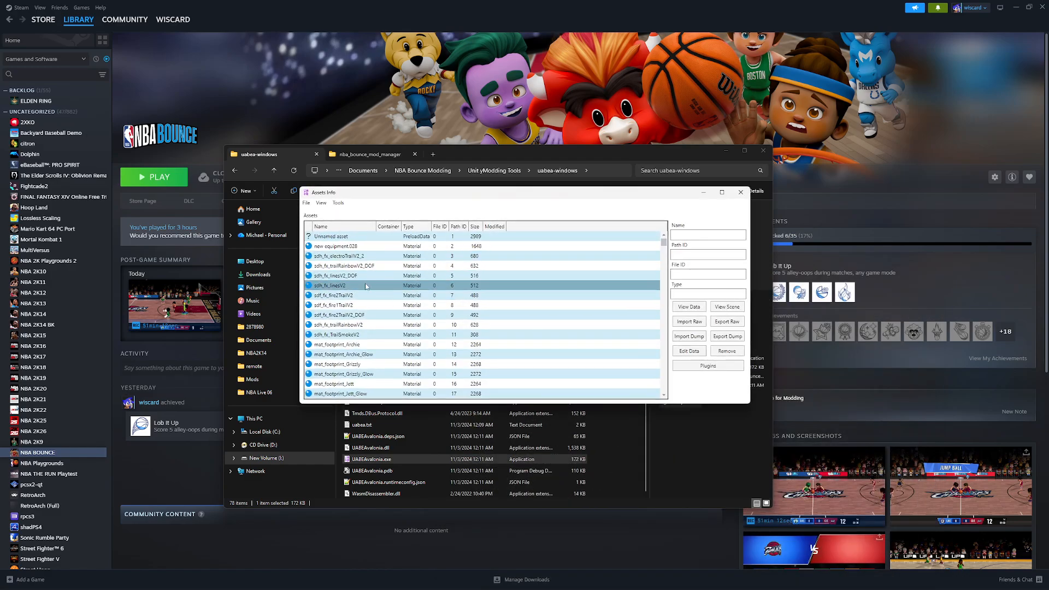
Sort the assets by type and bring the names of the Texture2D entries into view.
click(518, 292)
drag(664, 244, 655, 365)
click(513, 227)
scroll(661, 248, right, 5)
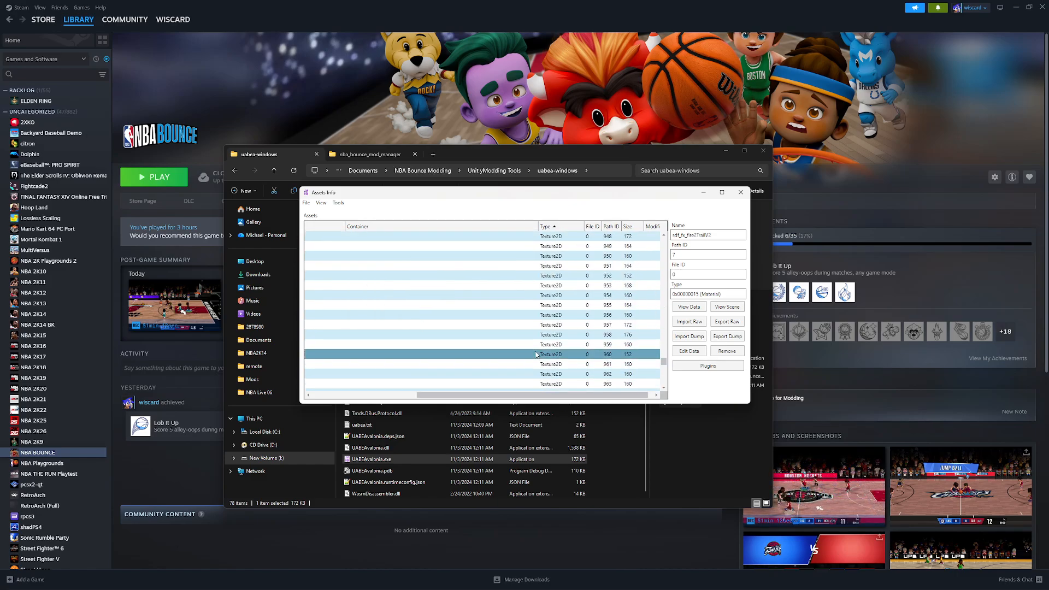
click(519, 344)
drag(517, 395, 412, 395)
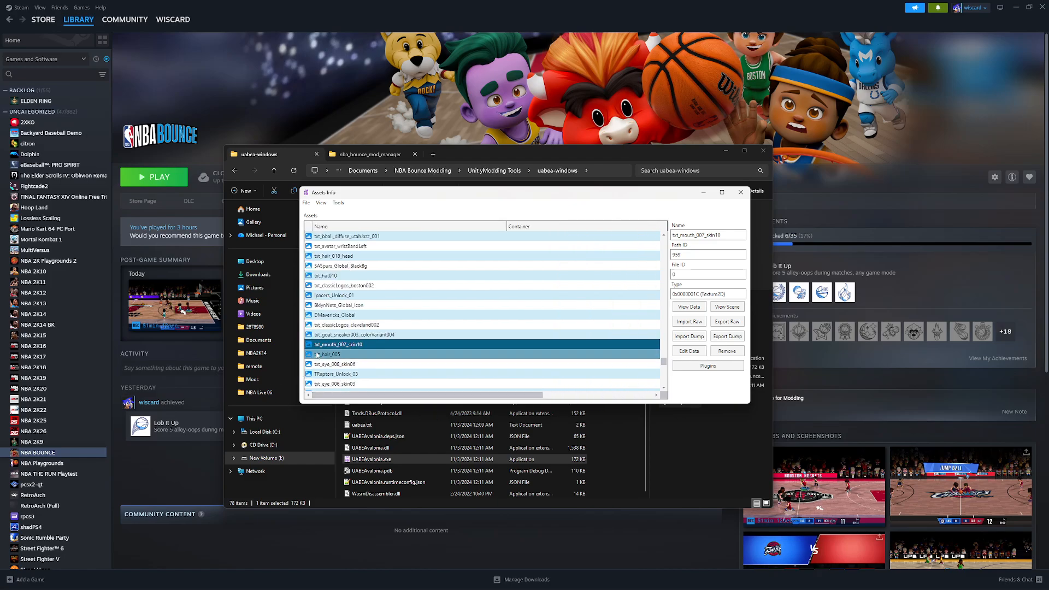
View the texture edit settings of txt_classicLogos_cleveland002 and close them without saving.
click(404, 325)
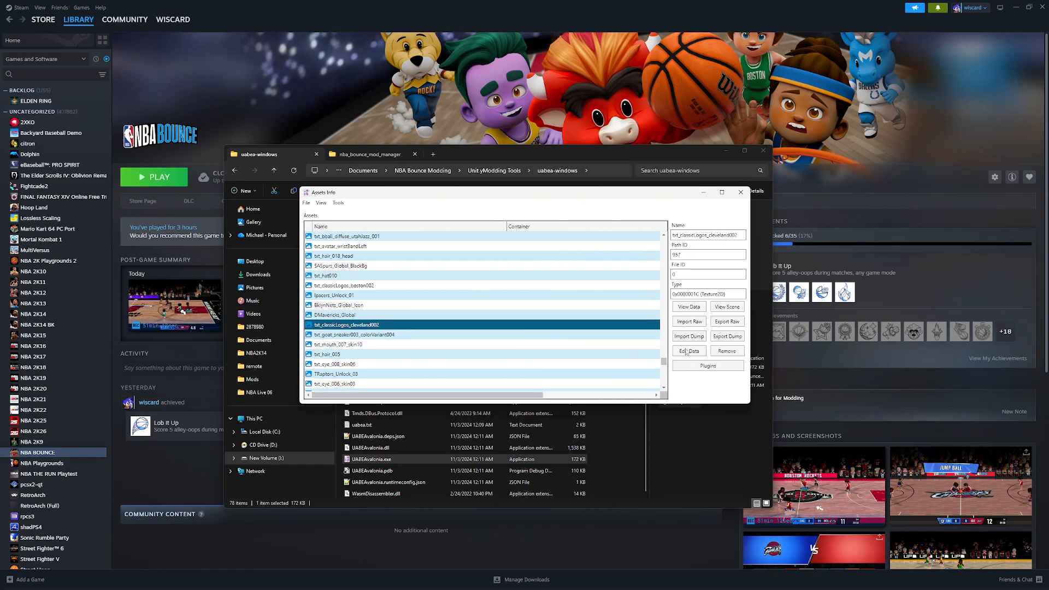
click(711, 368)
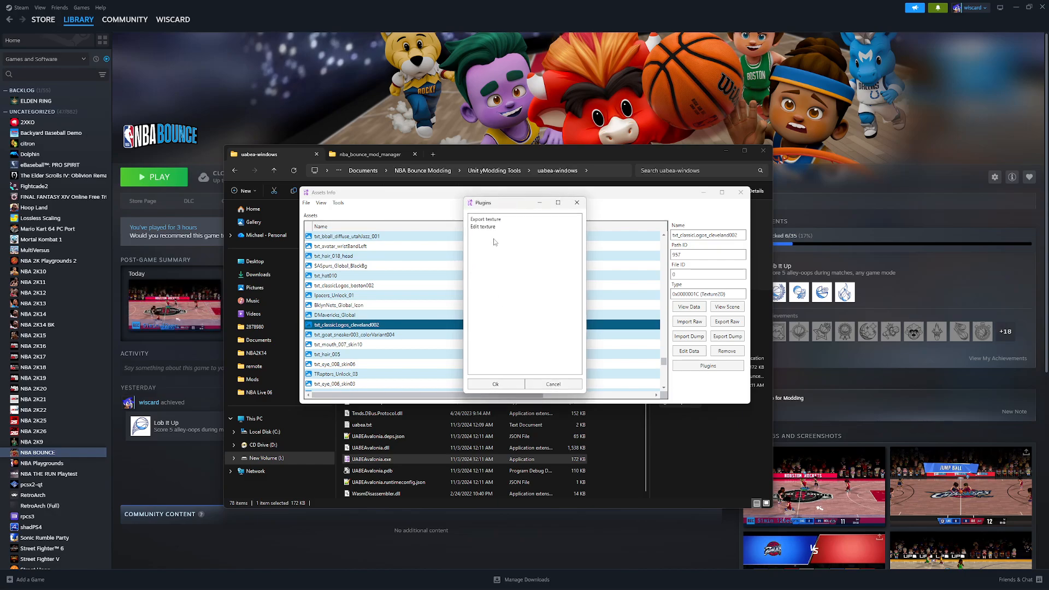
click(494, 219)
click(483, 227)
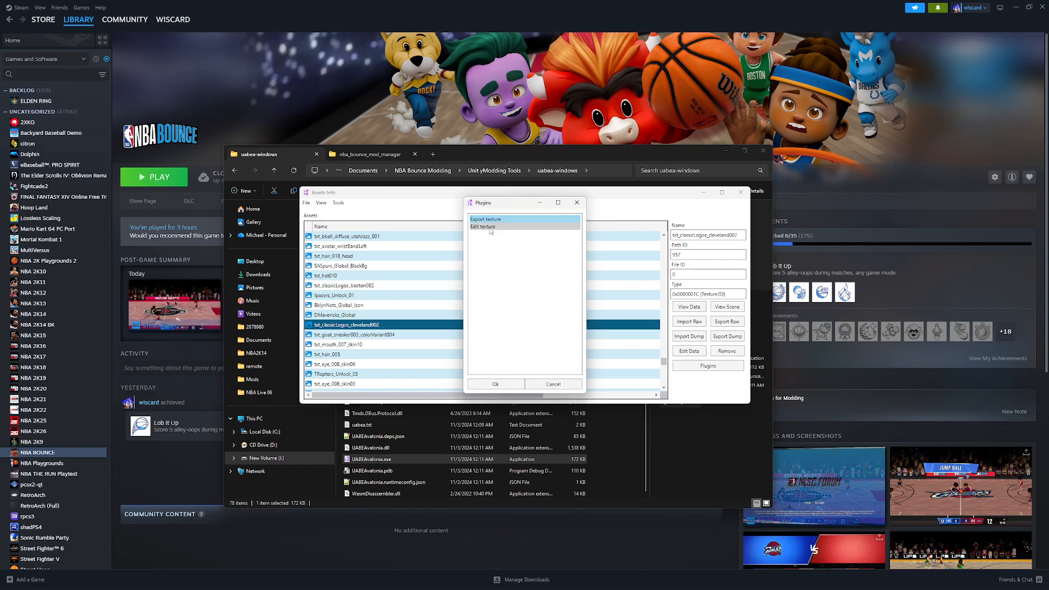
click(496, 384)
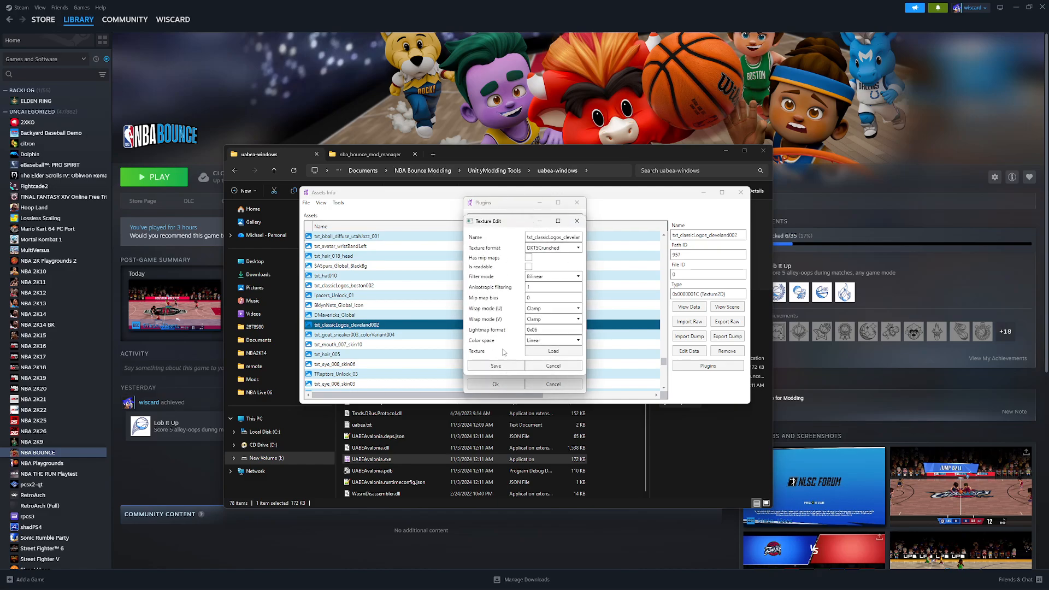
click(554, 367)
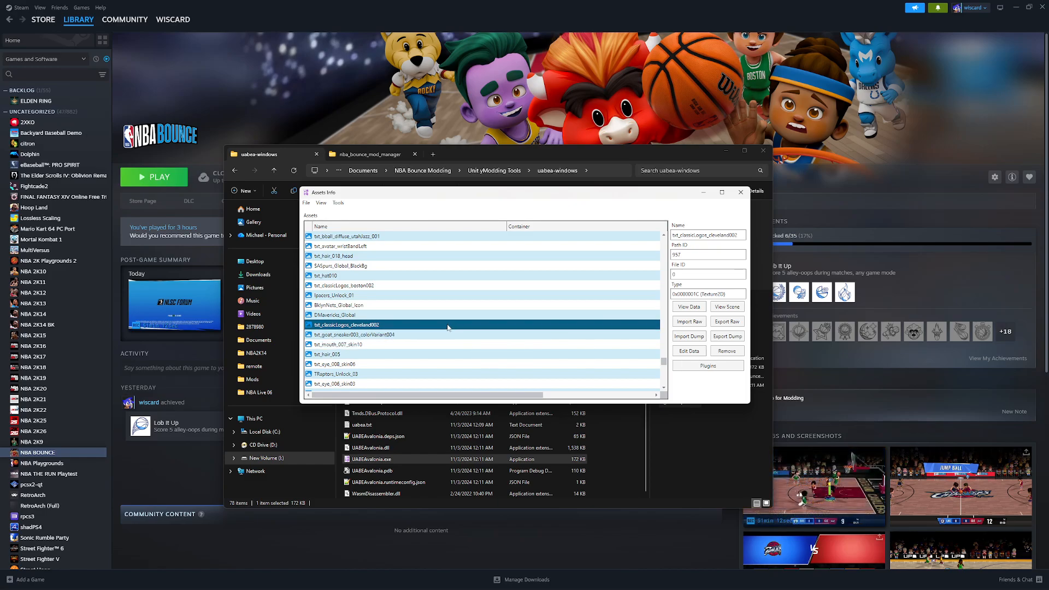
Examine the names of various Texture2D assets, such as team logos, avatar shirts and mouth textures.
click(356, 305)
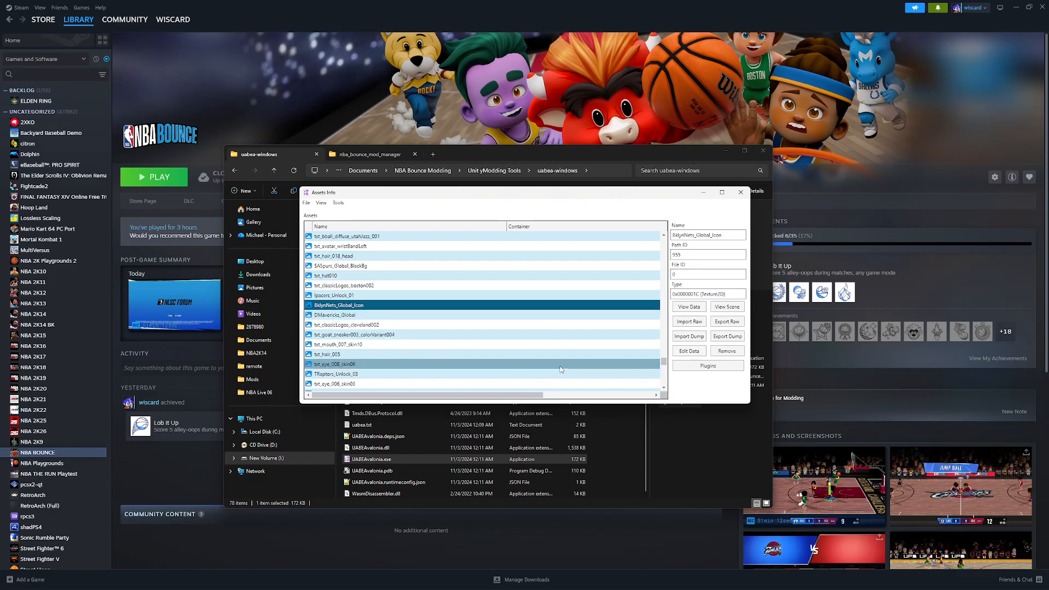
drag(517, 394, 432, 374)
click(350, 286)
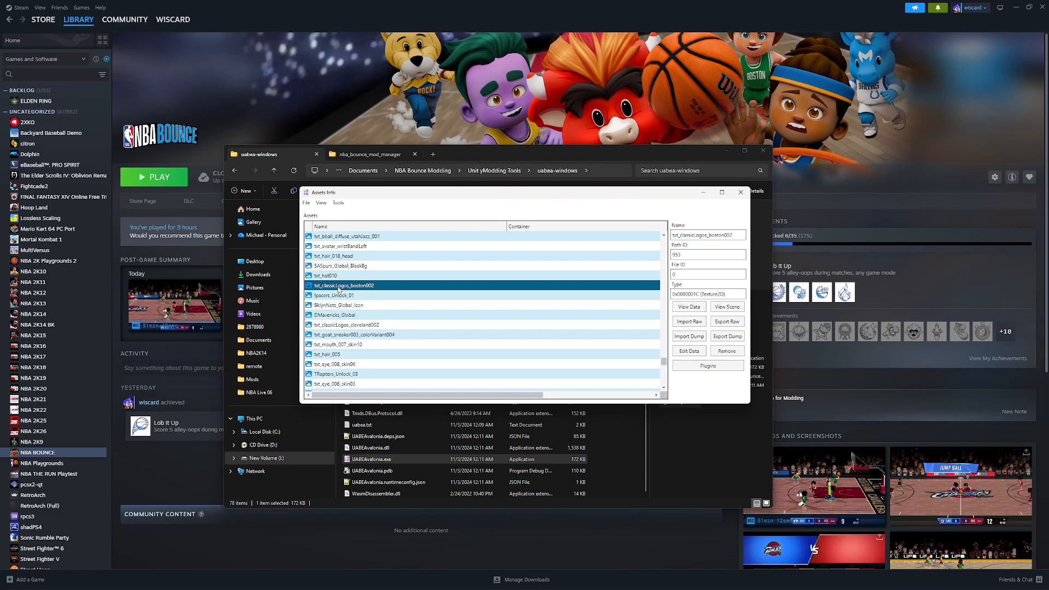
scroll(429, 310, up, 3)
scroll(383, 267, up, 2)
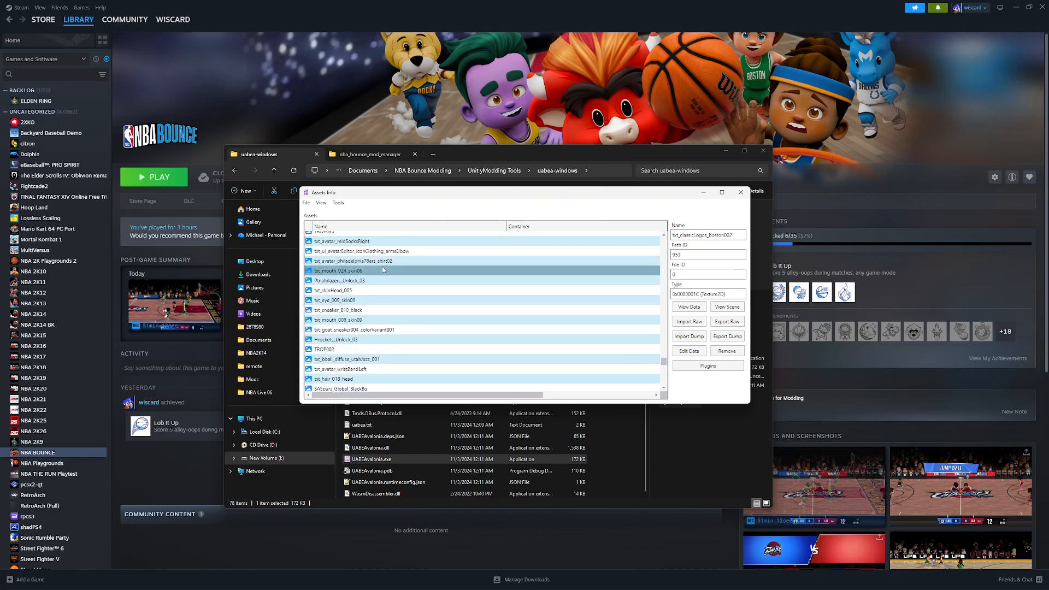
click(380, 260)
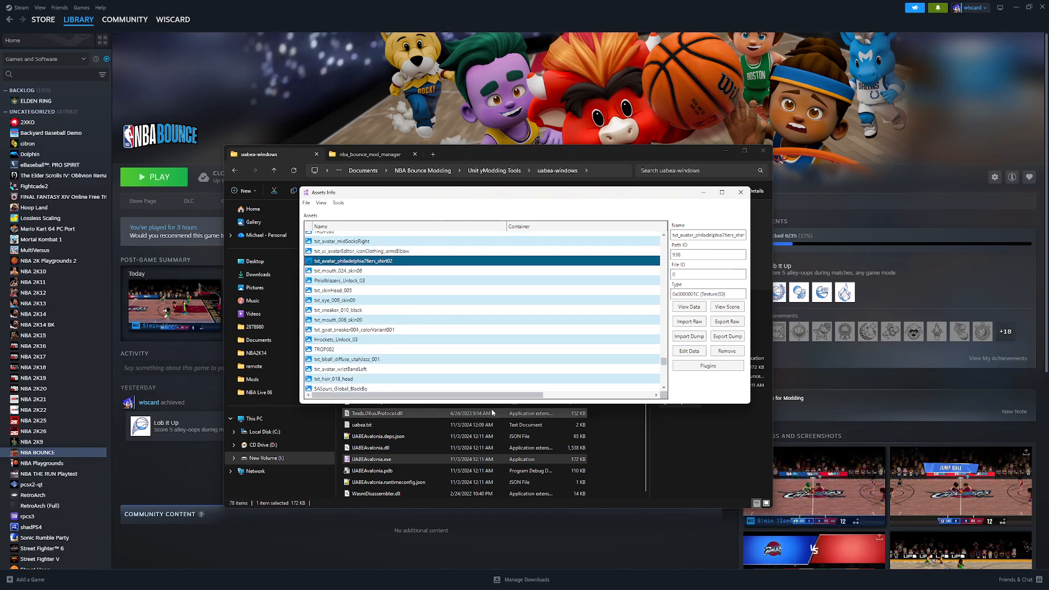
scroll(383, 289, up, 3)
click(382, 294)
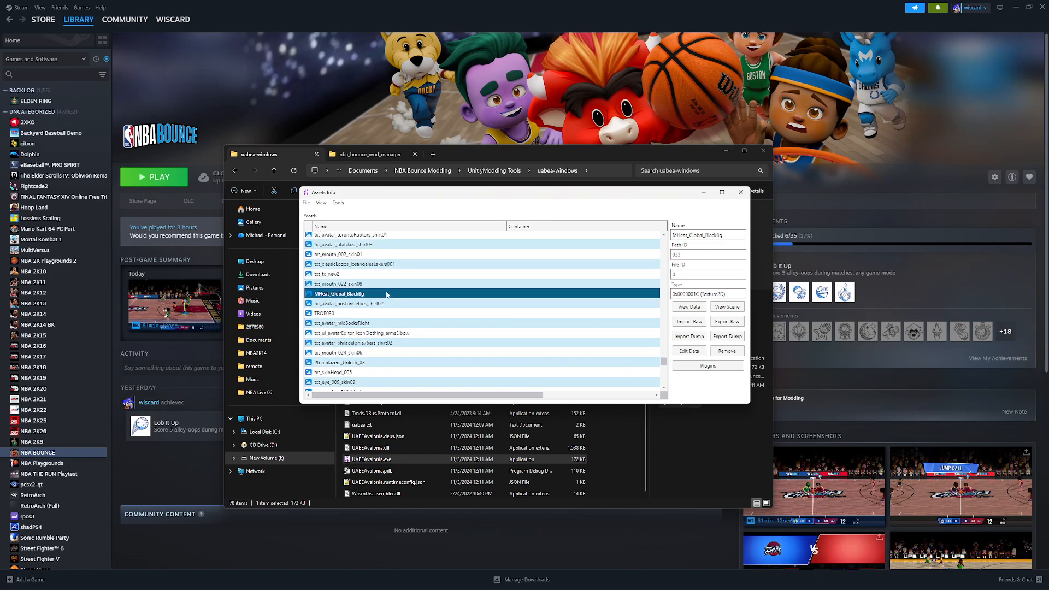
click(382, 285)
scroll(383, 290, up, 3)
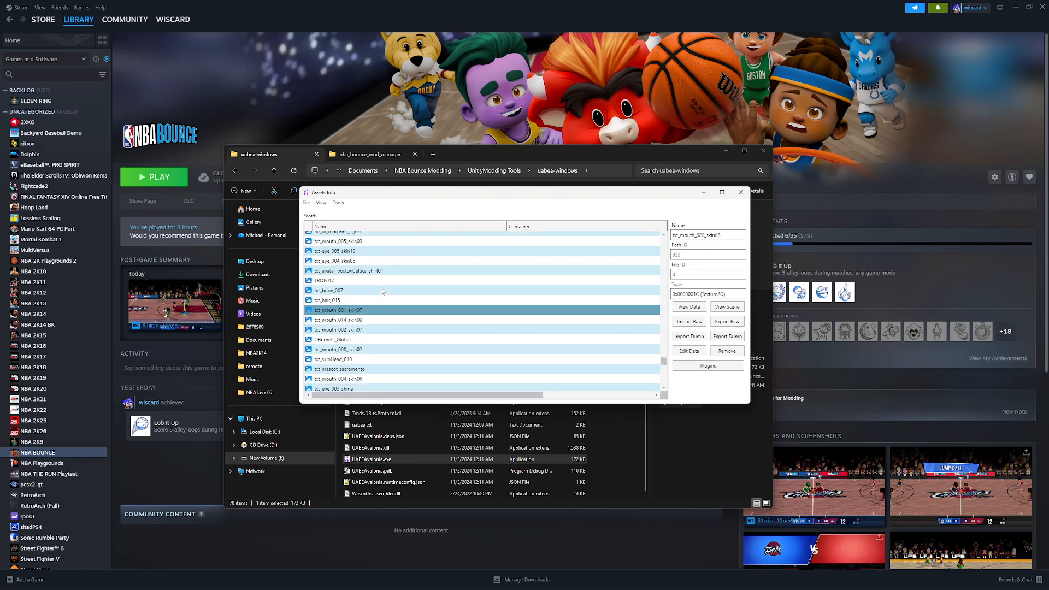
scroll(381, 292, up, 2)
click(383, 272)
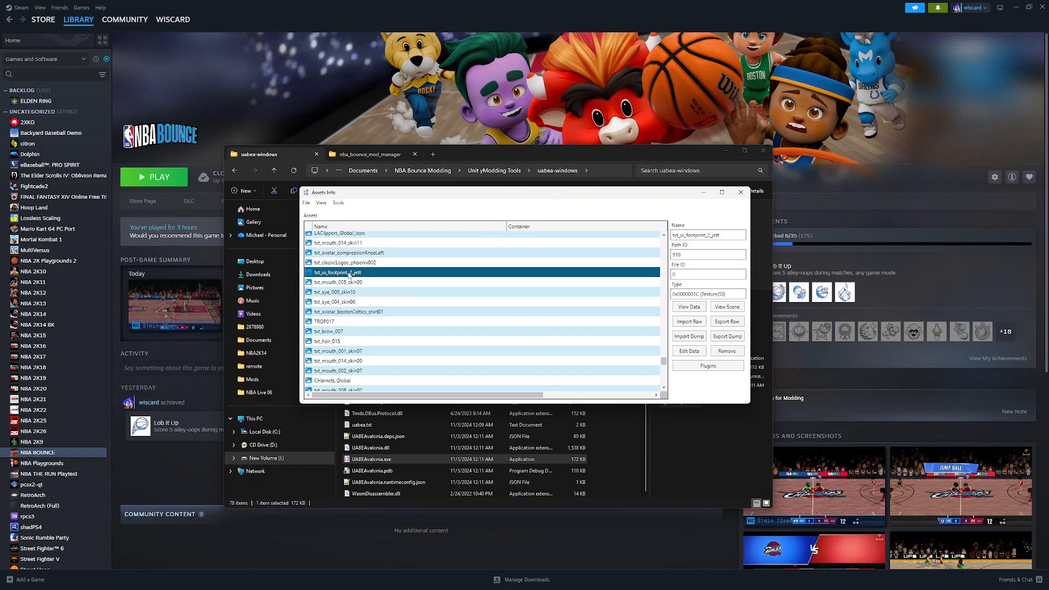
Close the asset list and UABEA, and switch to the NBA Bounce Texture Mod Manager.
click(741, 192)
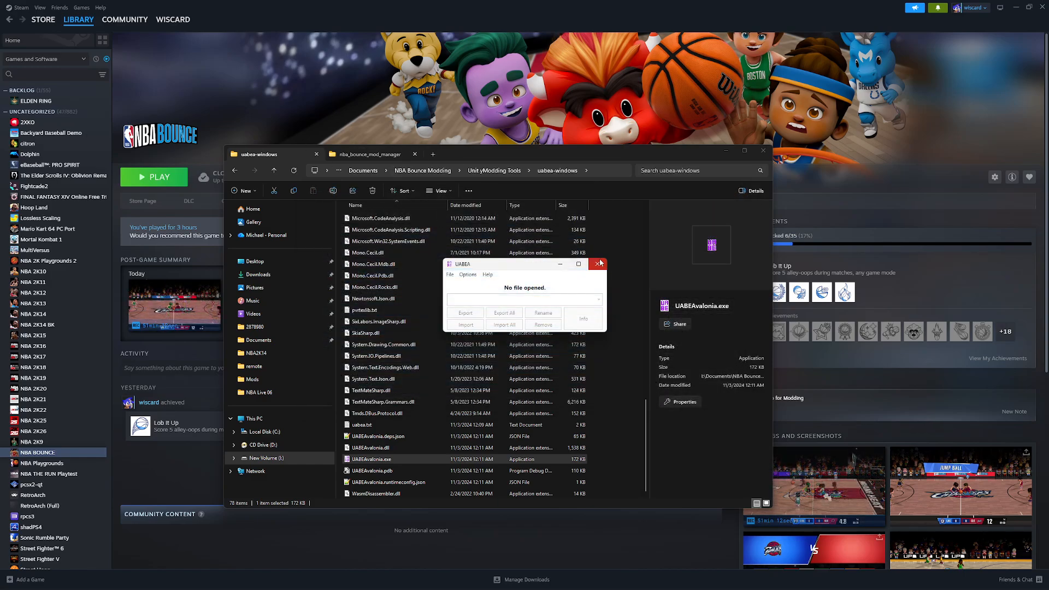
click(601, 263)
click(366, 153)
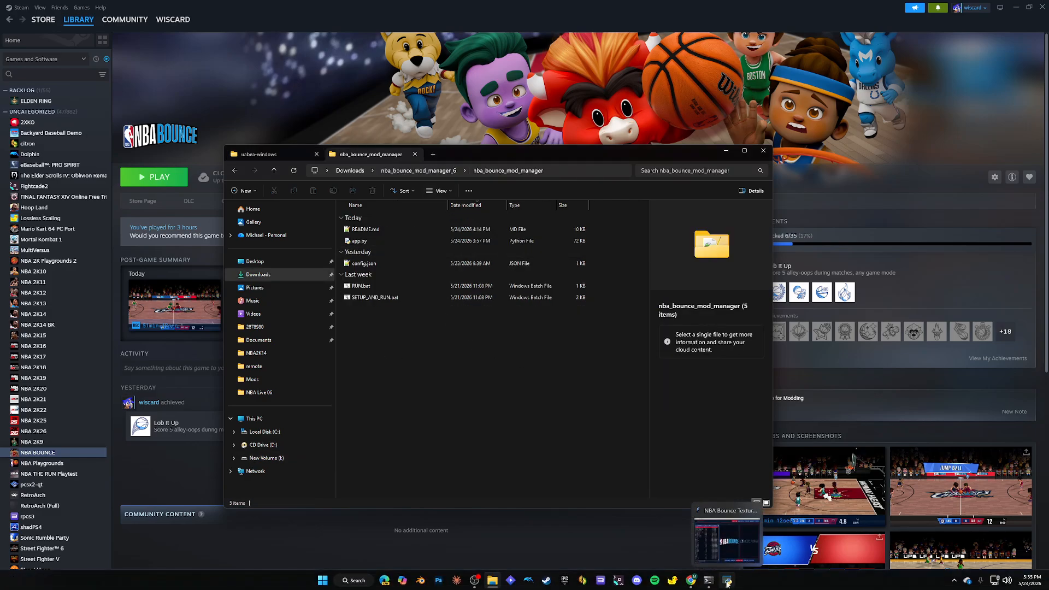
click(728, 583)
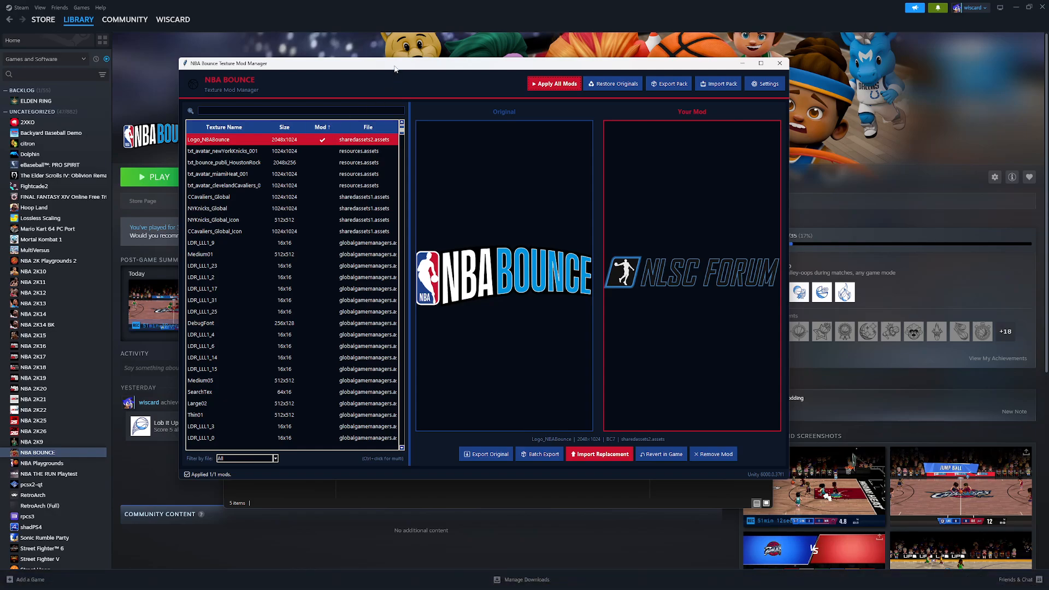
drag(395, 69, 388, 123)
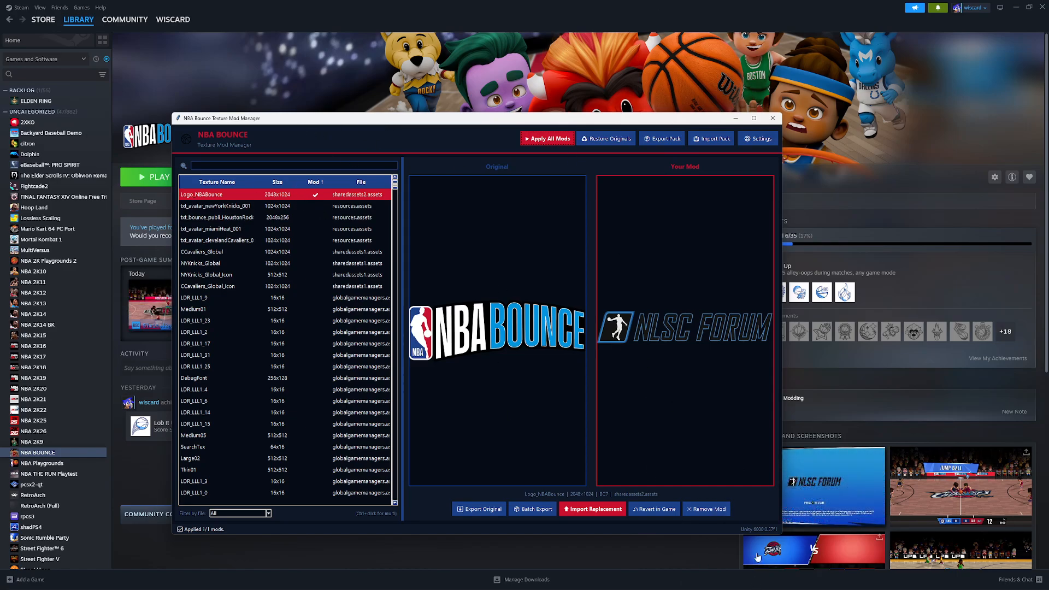
Switch to the browser and read the features and getting-started requirements in the NBA-Bounce-Mod-Manager README on GitHub.
click(691, 582)
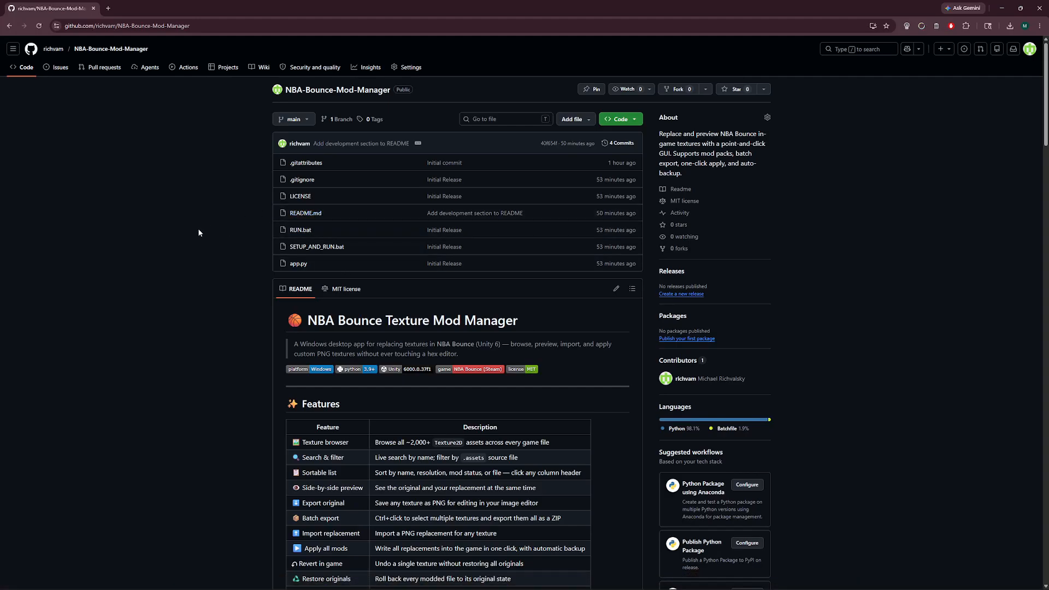
scroll(320, 261, down, 2)
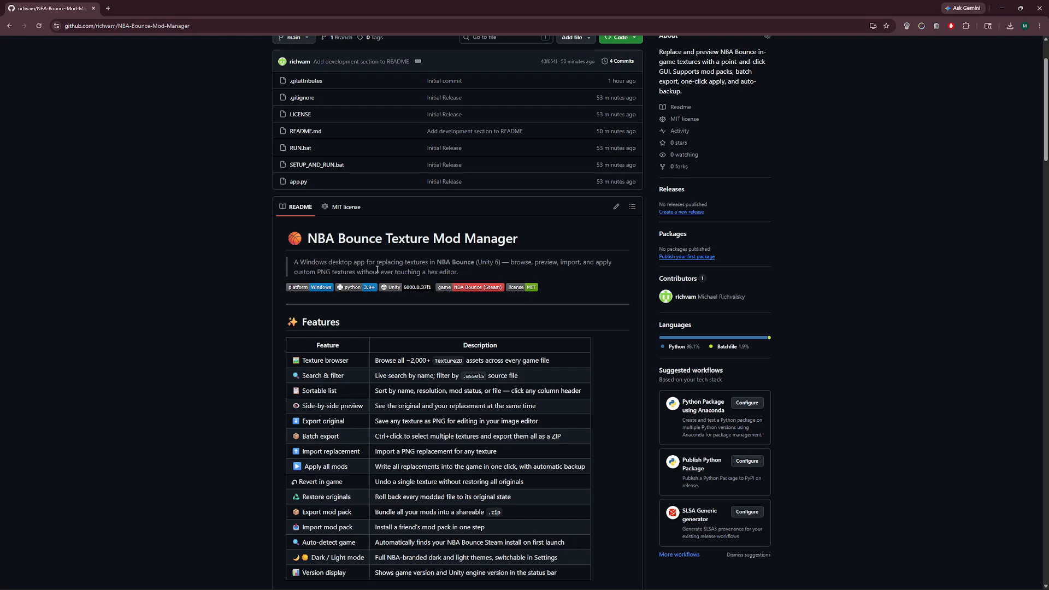
scroll(468, 276, down, 3)
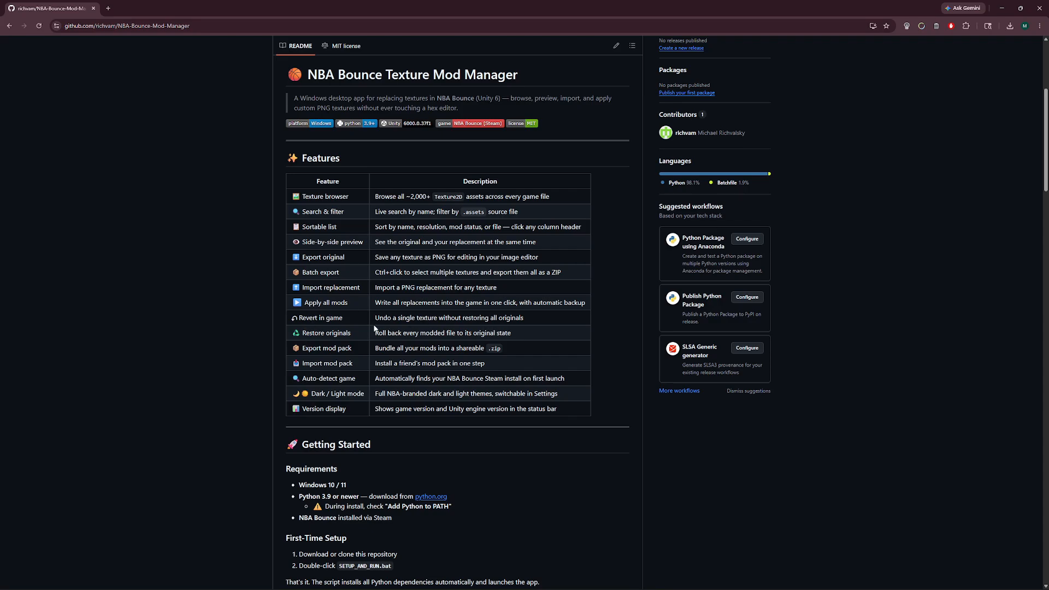
scroll(376, 326, down, 1)
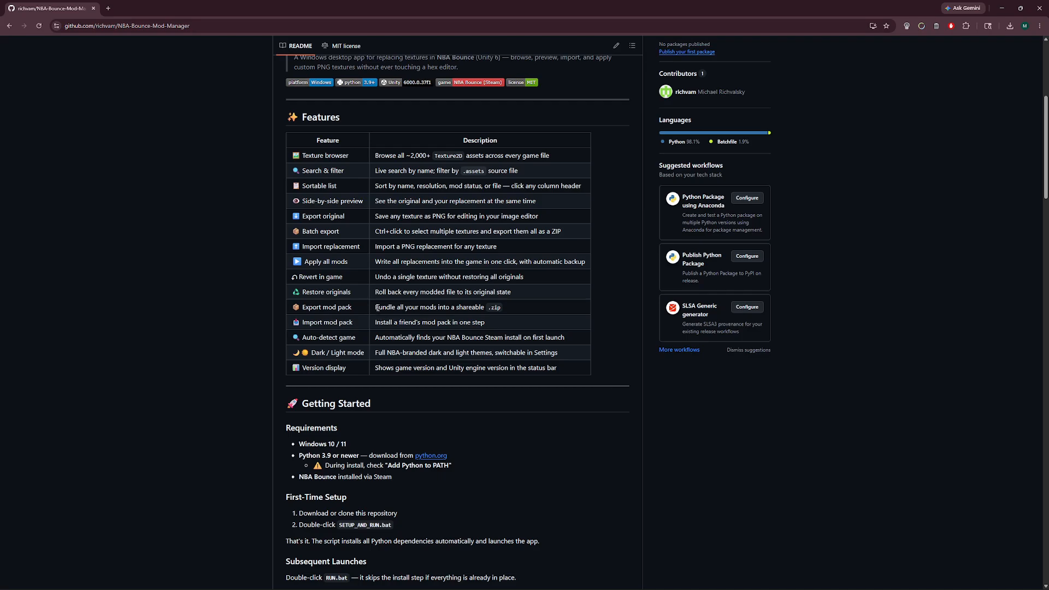
scroll(340, 335, down, 3)
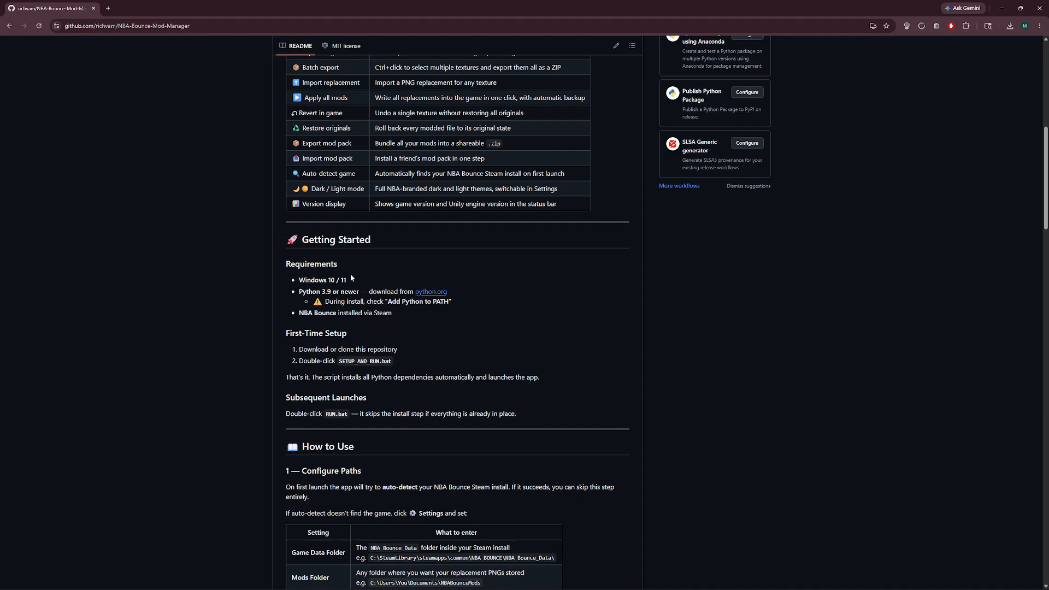
Read the README's requirements, first-time setup with SETUP_AND_RUN.bat and subsequent launches with RUN.bat.
scroll(437, 307, down, 2)
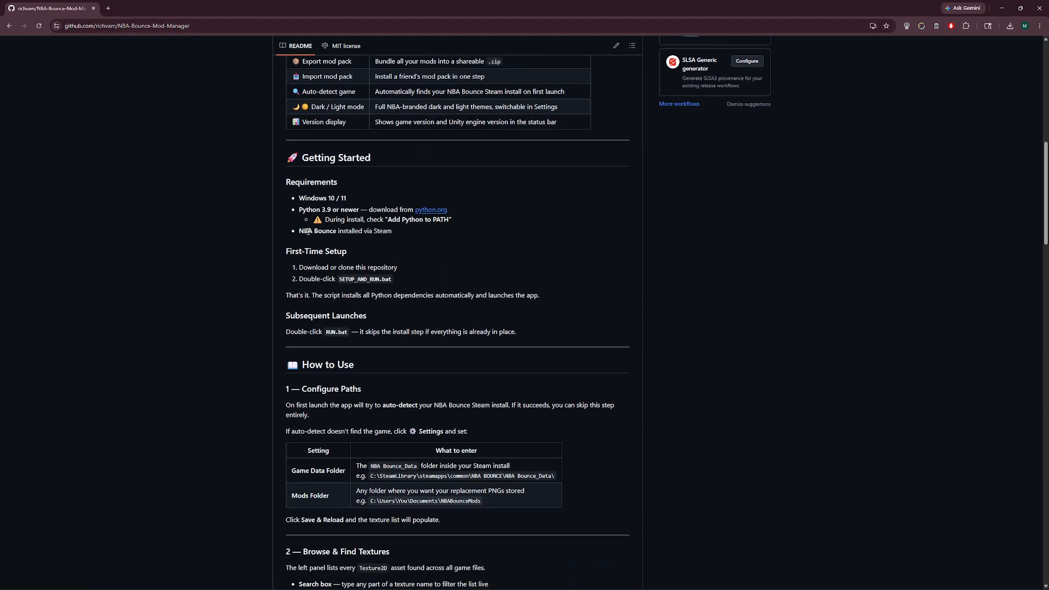
drag(297, 234, 407, 249)
click(456, 261)
drag(299, 280, 416, 278)
click(514, 279)
scroll(564, 294, down, 1)
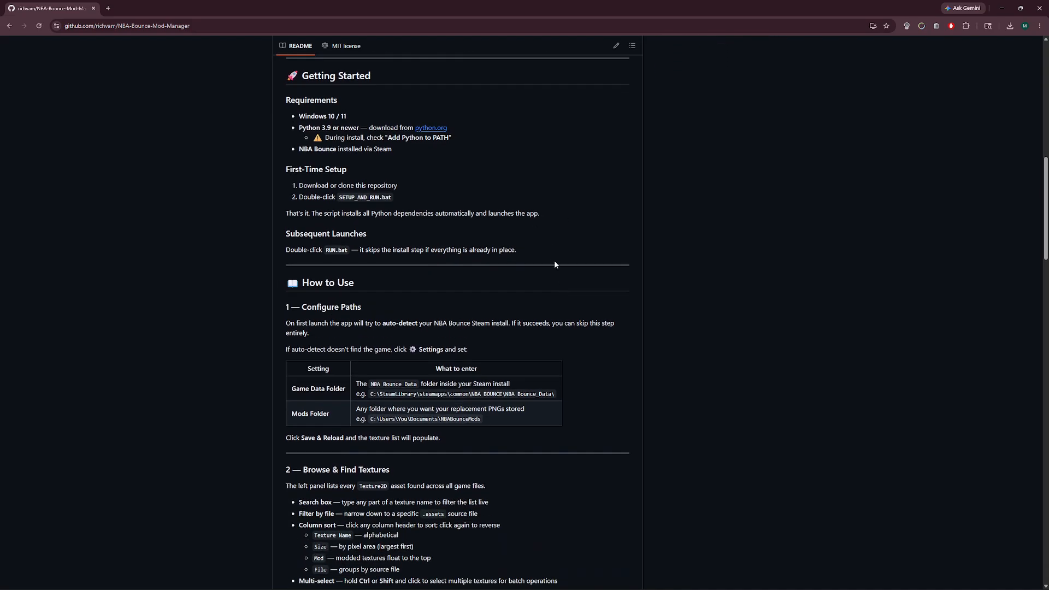
Read the README's How to Use sections, from configuring paths through mod packs, and the Settings section.
scroll(555, 264, down, 3)
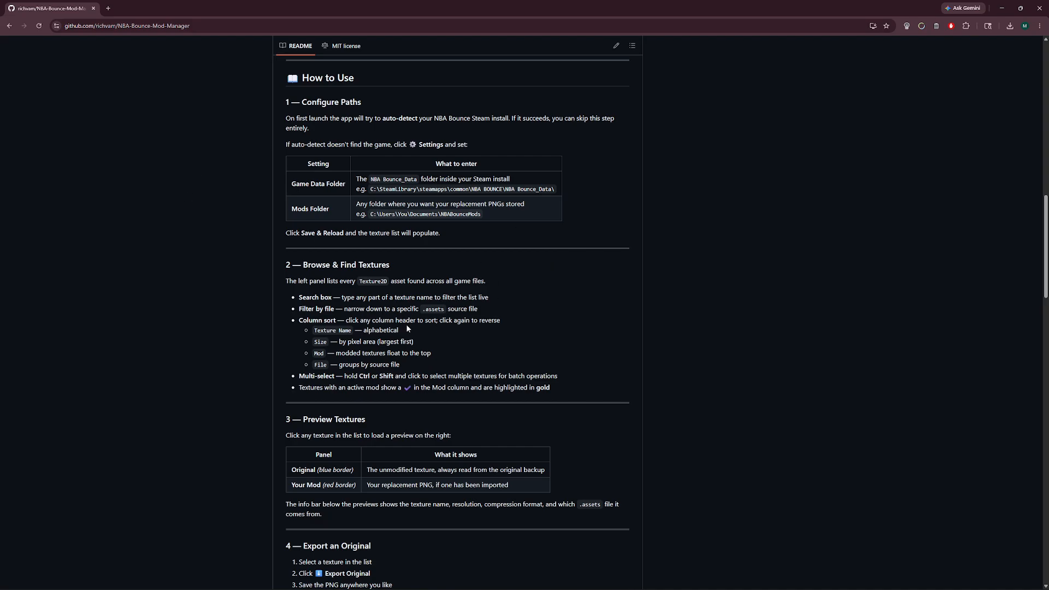
scroll(451, 294, down, 6)
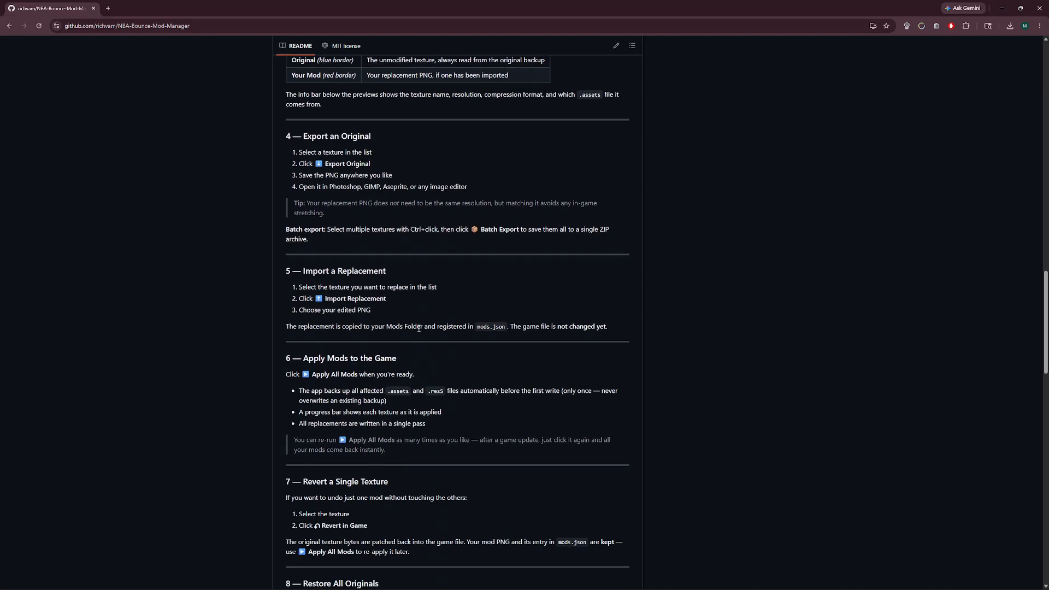
scroll(418, 328, down, 10)
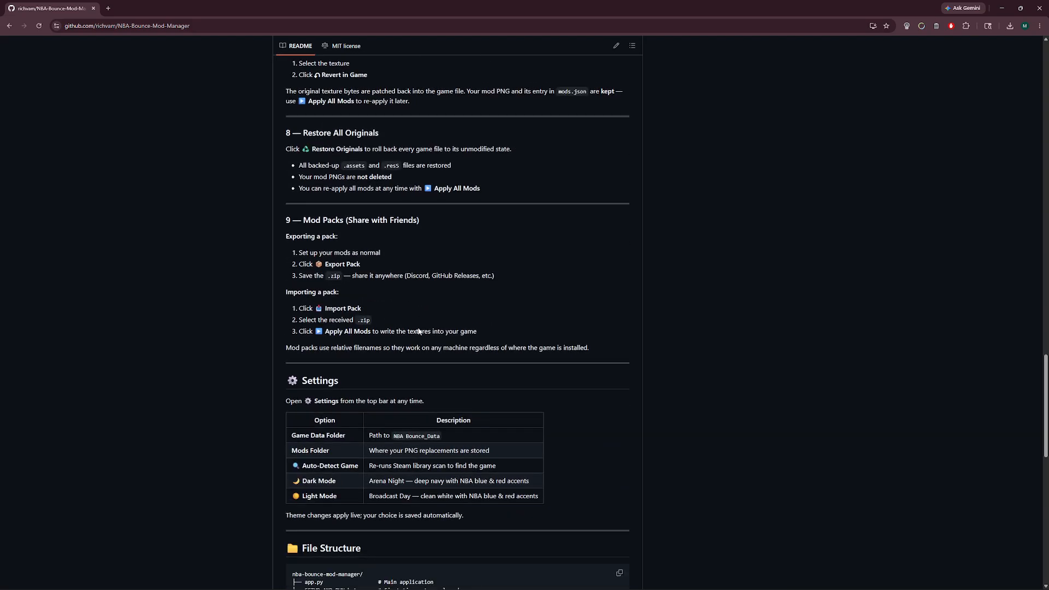
scroll(419, 332, down, 7)
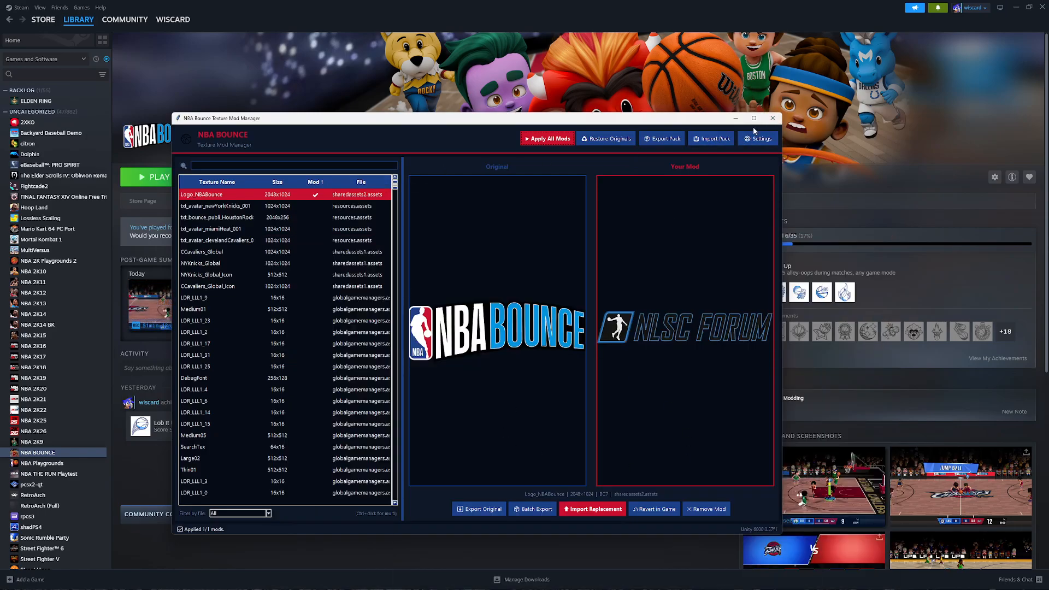
Maximize the NBA Bounce Texture Mod Manager, open its settings and view the Mods Folder chooser without selecting a folder.
click(755, 120)
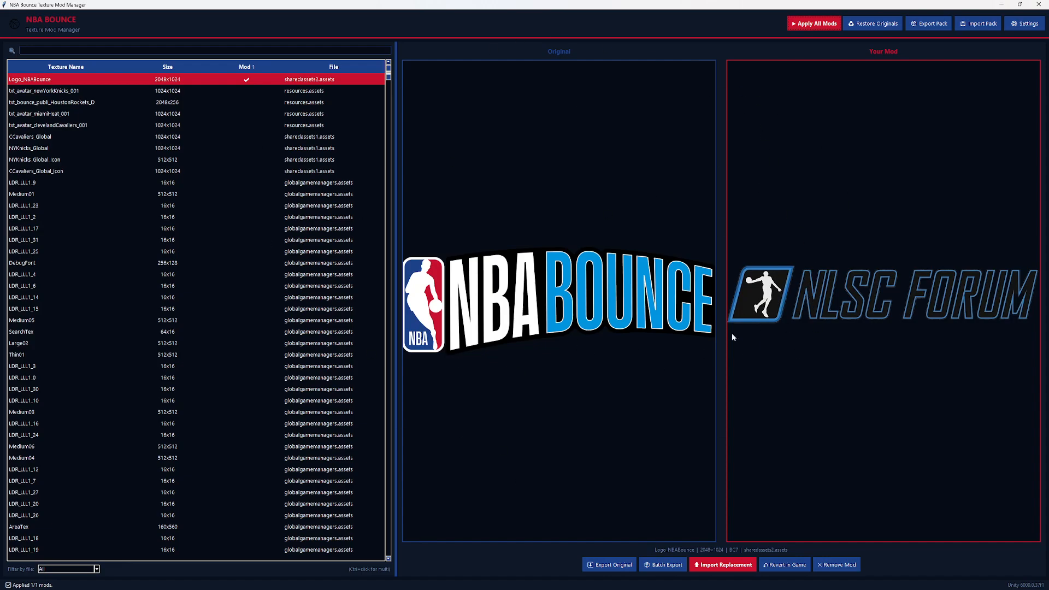
click(1024, 24)
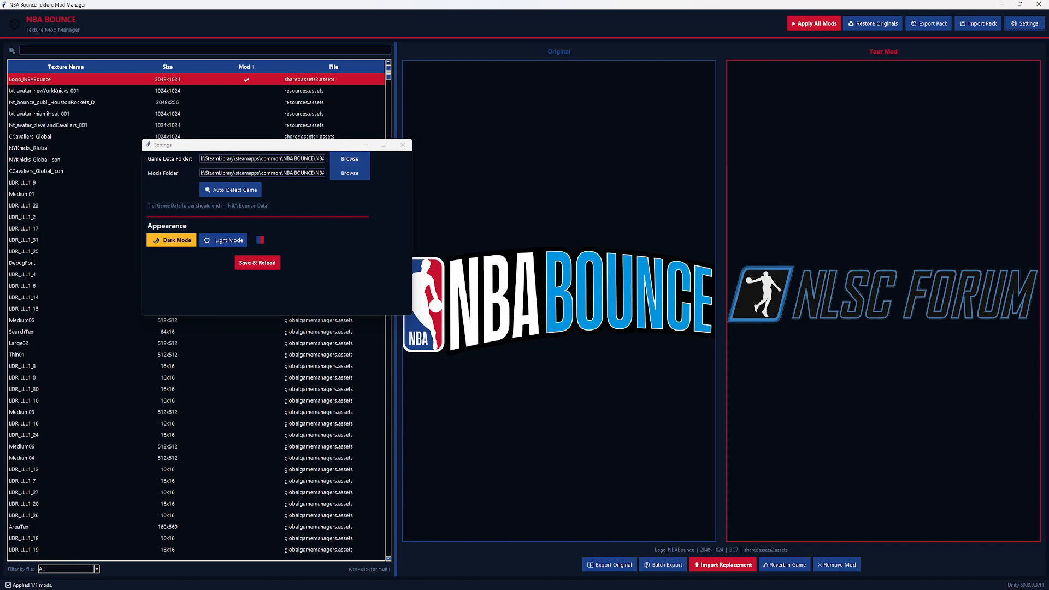
click(350, 173)
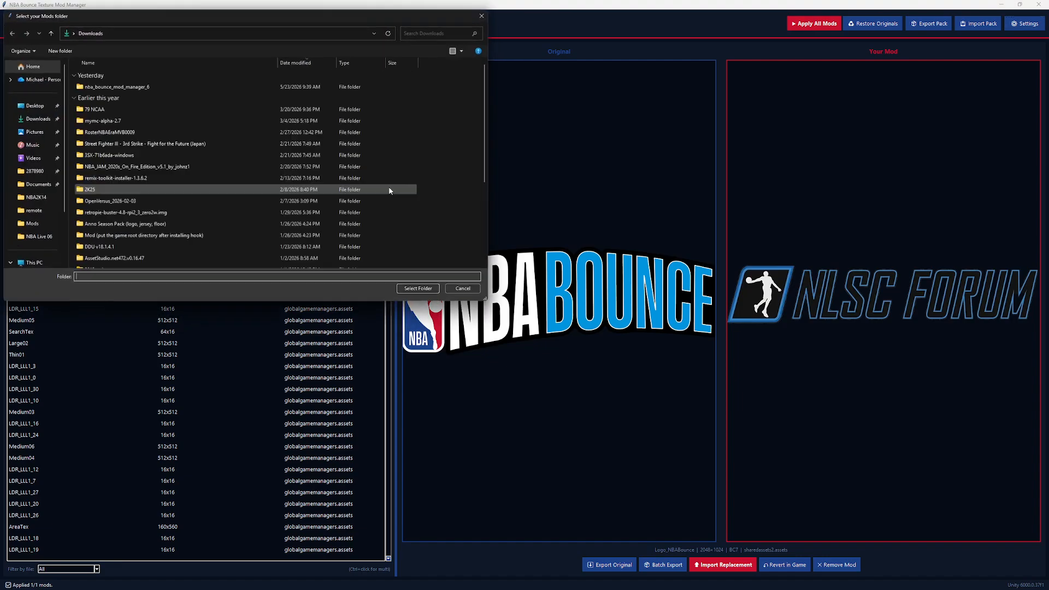
click(464, 289)
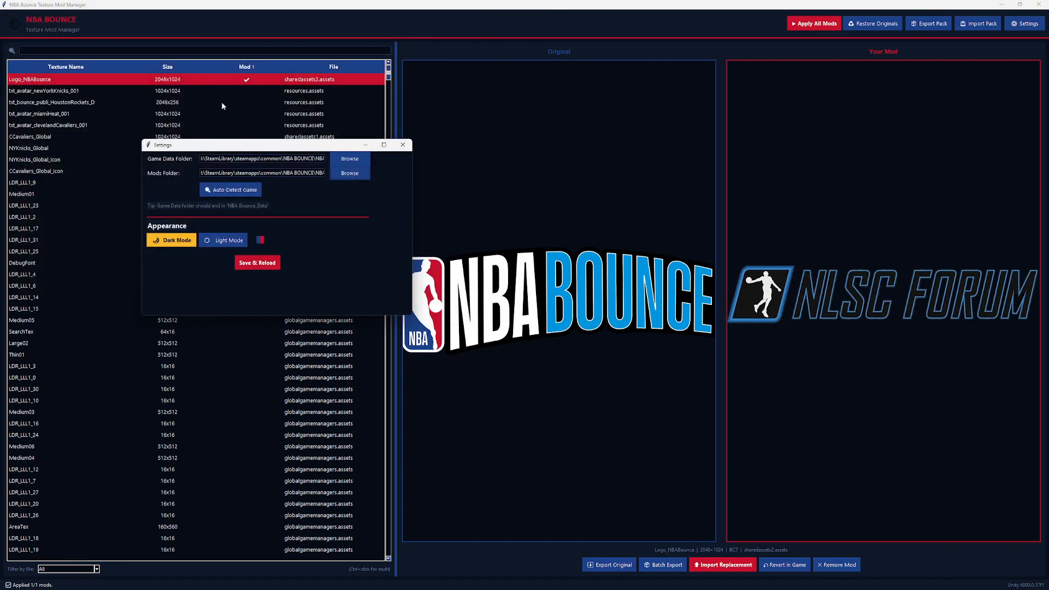
Keep the appearance on Dark Mode, then save the settings and reload the texture list.
click(212, 241)
click(188, 243)
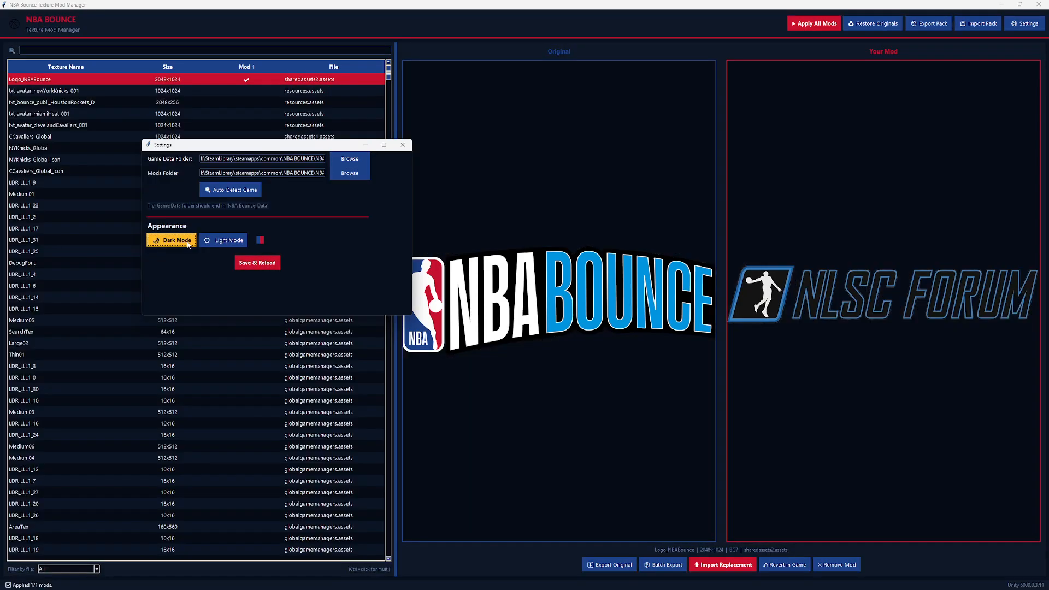
click(257, 263)
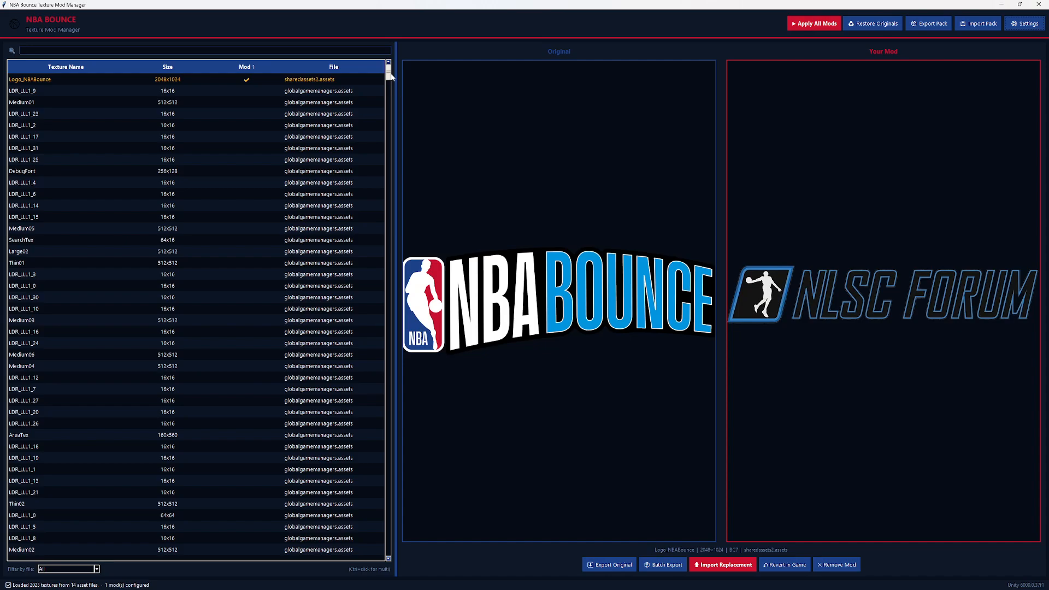
Export the original txt_avatar_brooklynNets_001 texture as txt_avatar_brooklynNets_001.png to the Downloads folder.
drag(389, 72, 375, 138)
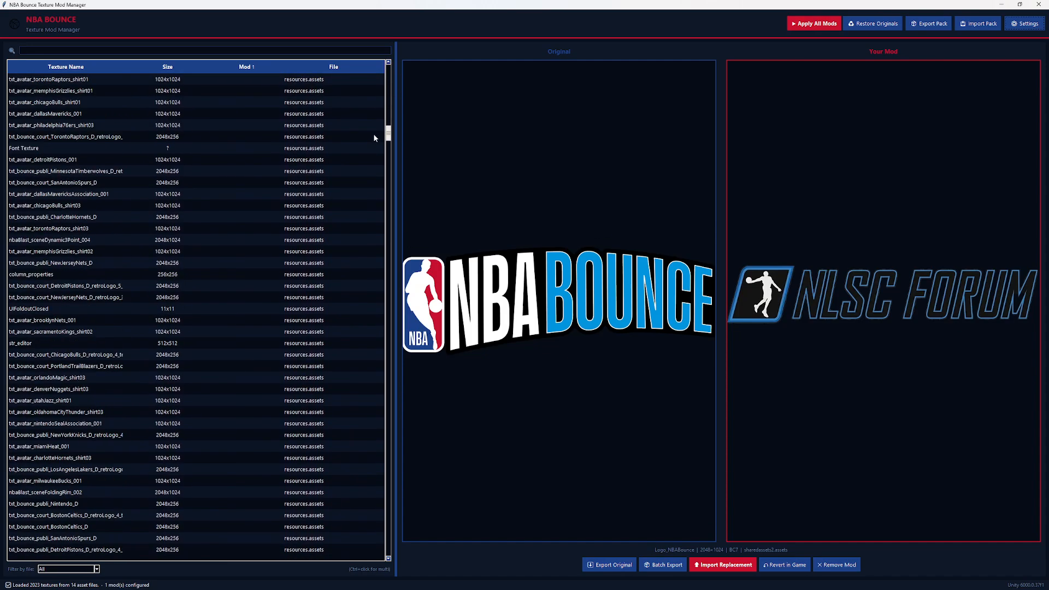
click(48, 321)
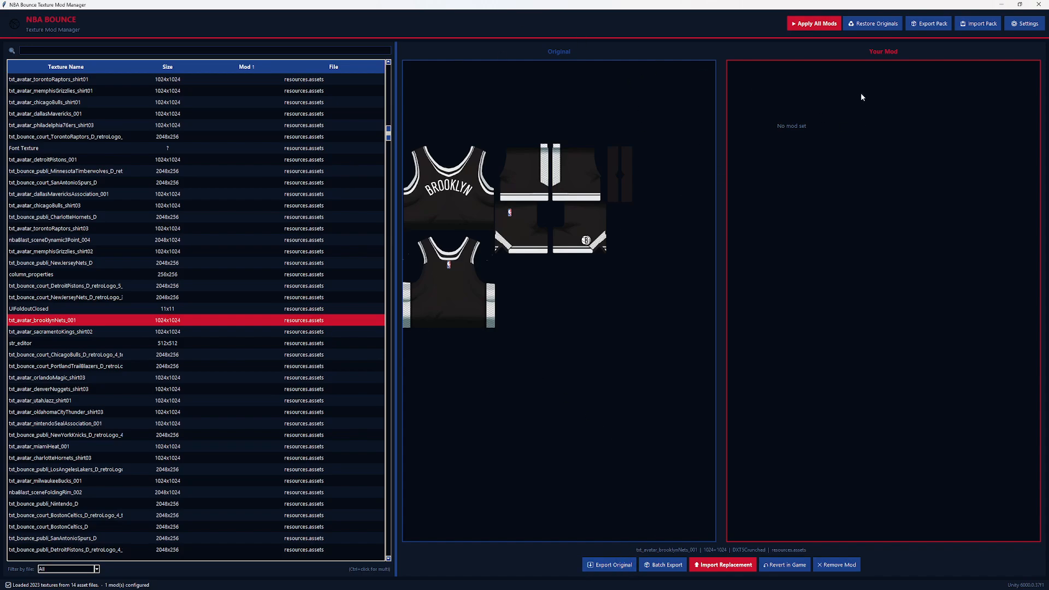
click(611, 566)
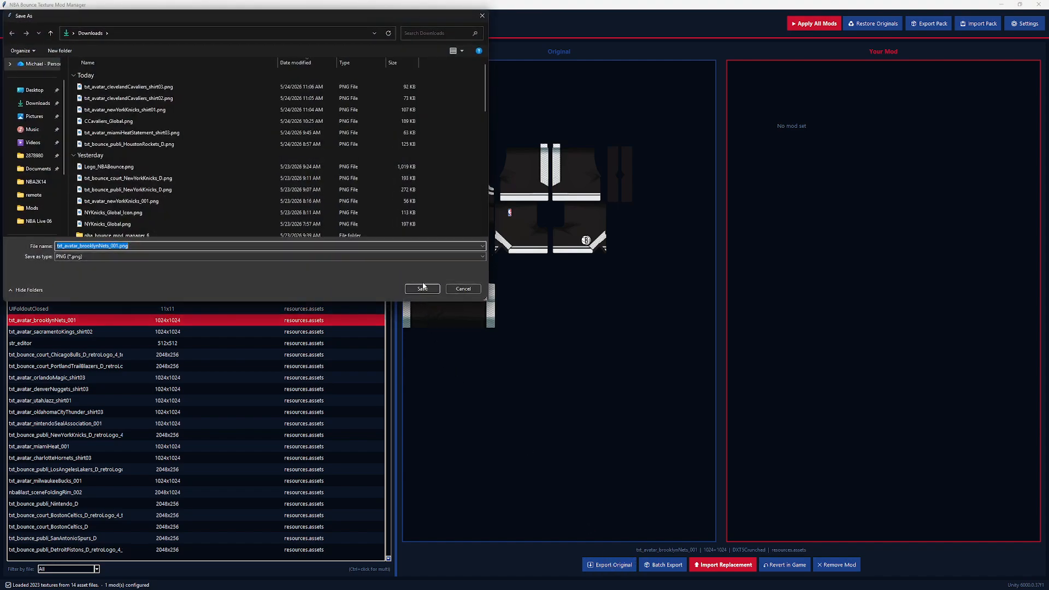
click(416, 289)
Switch to Photoshop and open txt_avatar_brooklynNets_001.png from the Downloads folder.
mouse_move(419, 584)
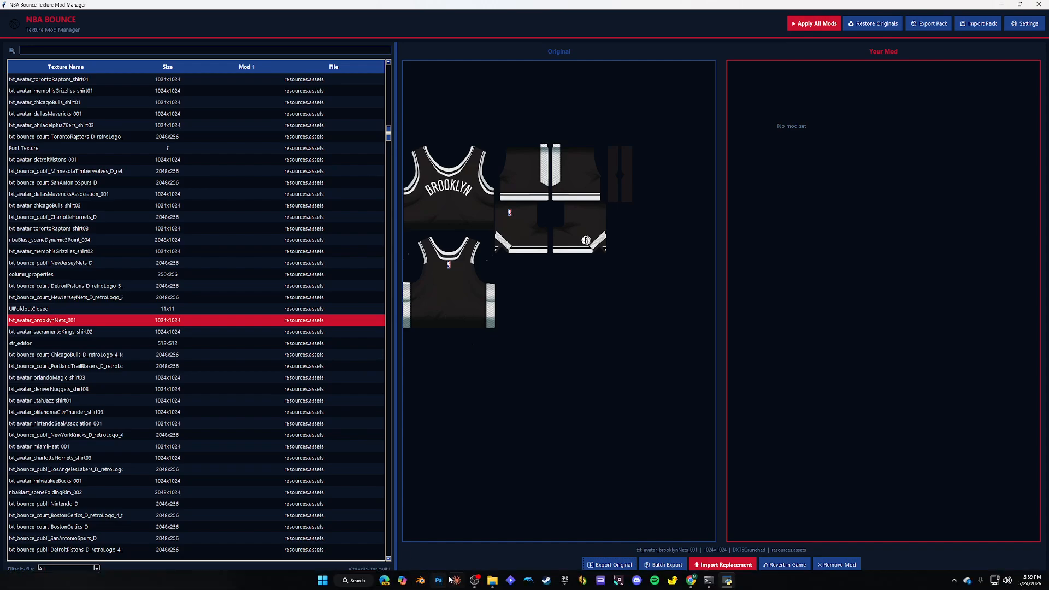
click(439, 580)
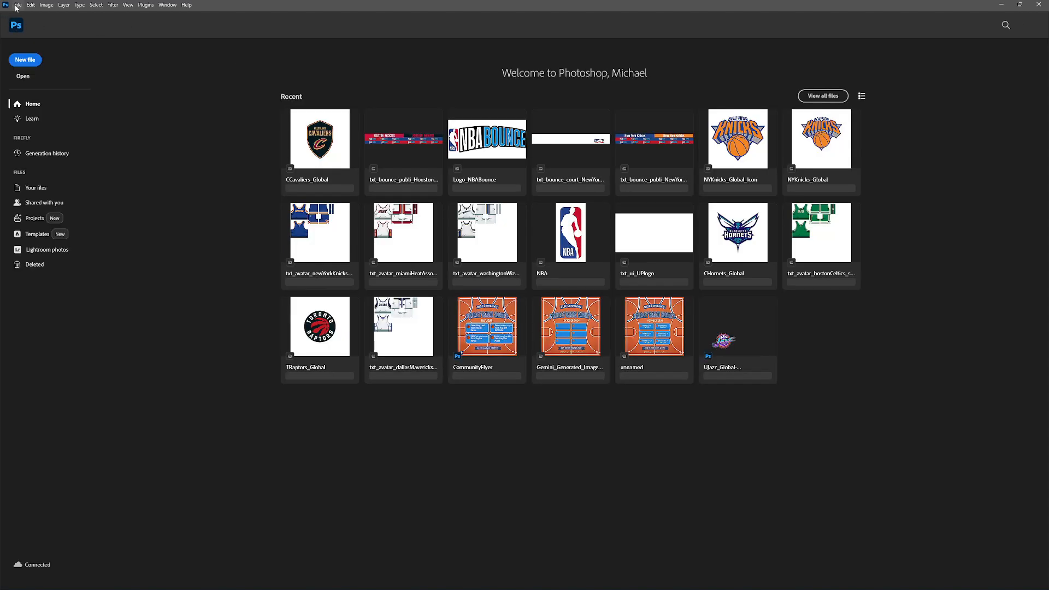
click(18, 5)
click(25, 22)
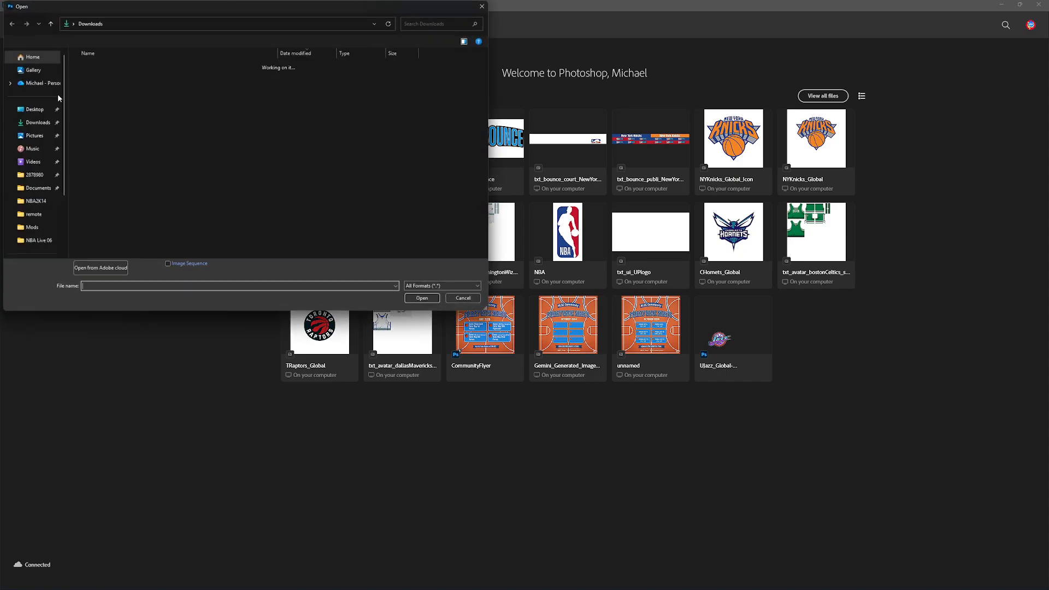
double_click(128, 80)
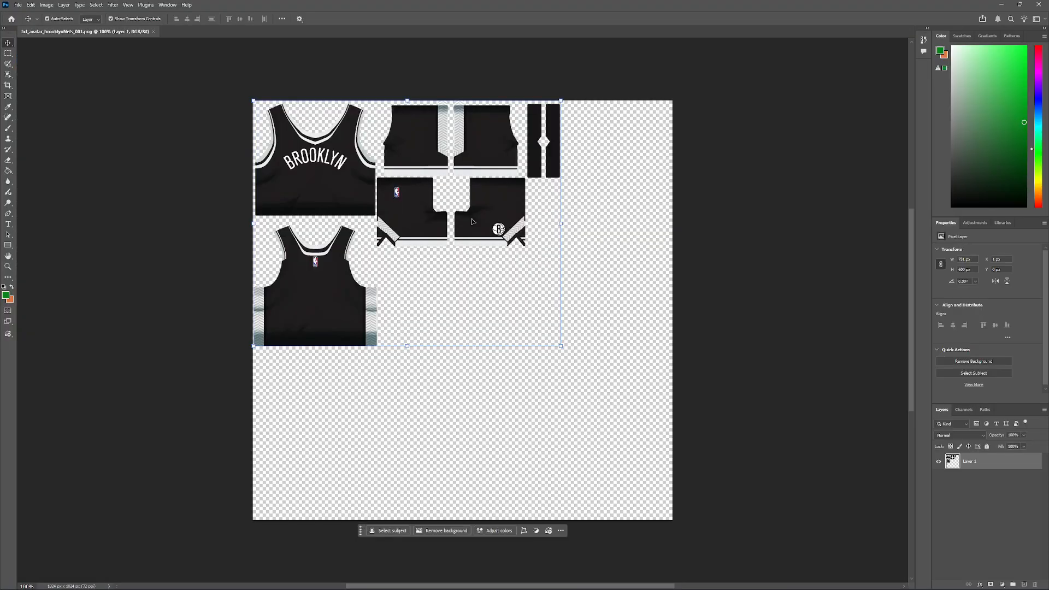
Fill the black jersey and shorts panels with white (ffffff) using the Paint Bucket tool.
click(6, 297)
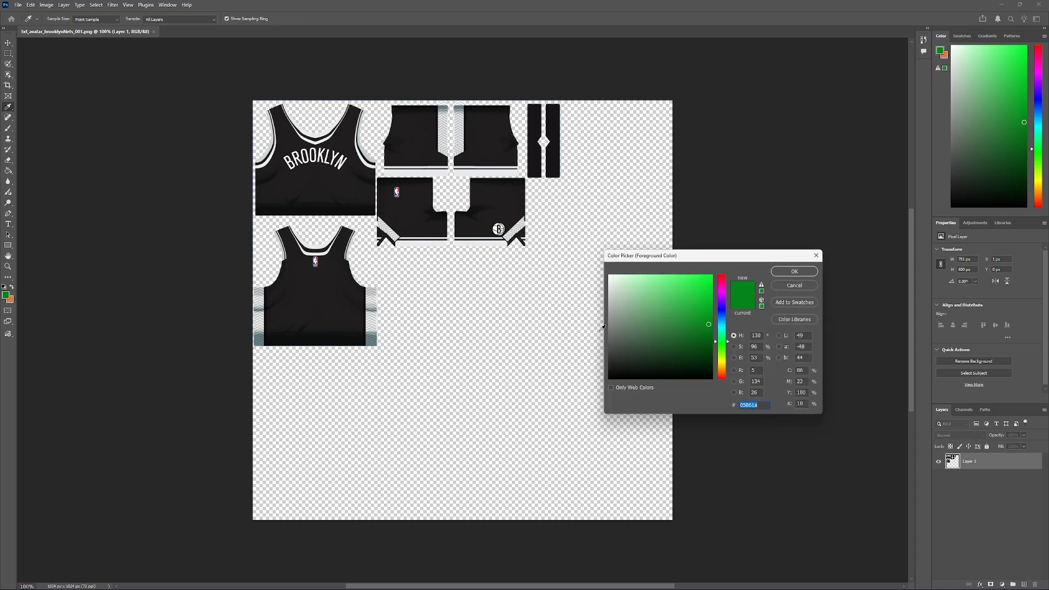
text(ffffff)
click(794, 271)
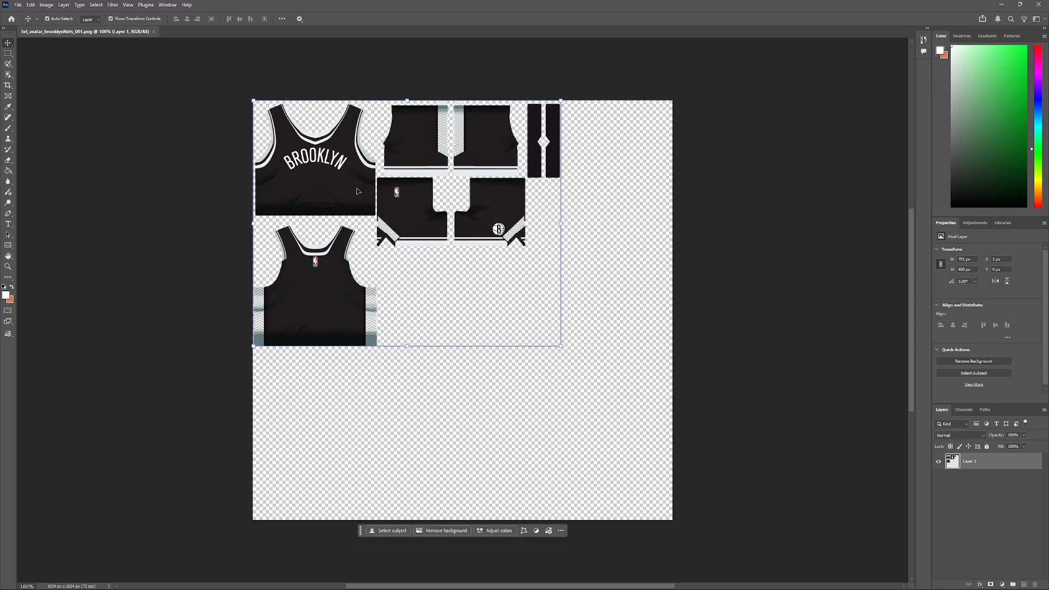
click(8, 170)
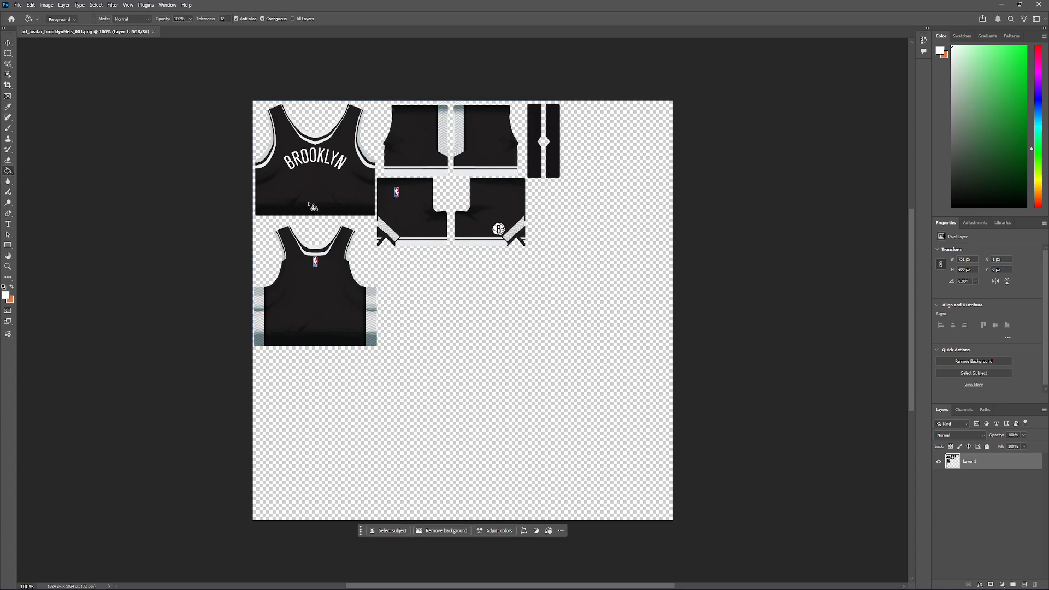
click(315, 205)
click(334, 309)
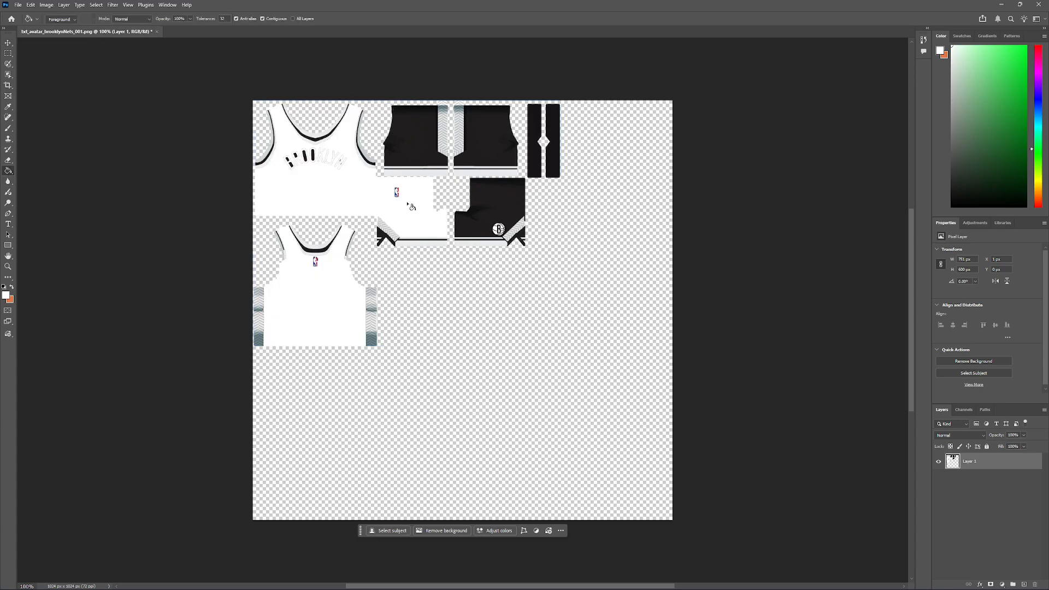
click(487, 212)
click(481, 137)
click(417, 137)
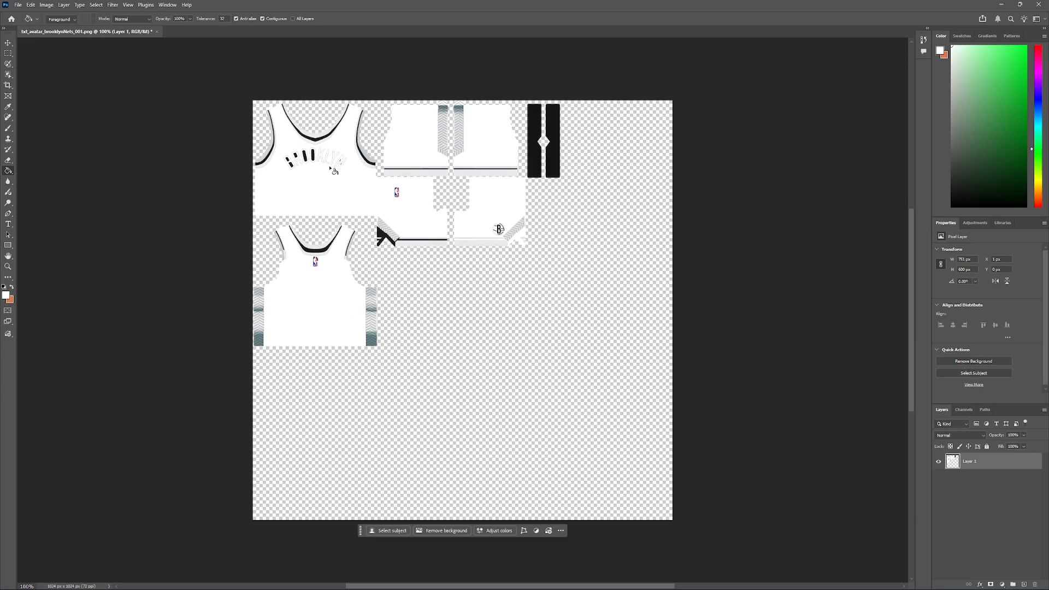
Quick-export the image as PNG over txt_avatar_brooklynNets_001.png in Downloads, and close Photoshop without saving the document.
click(18, 4)
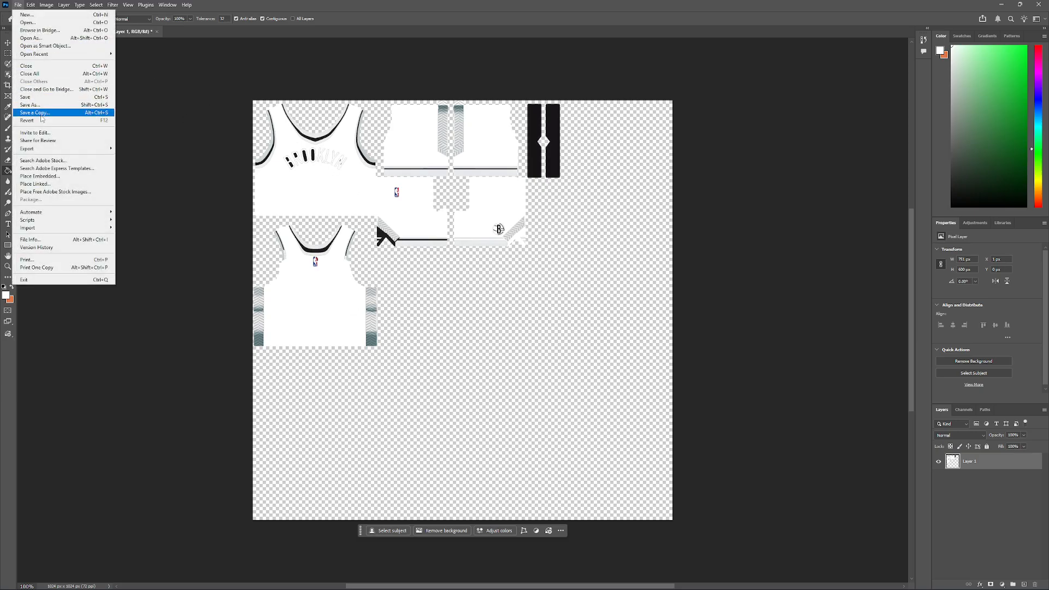
mouse_move(56, 149)
click(152, 151)
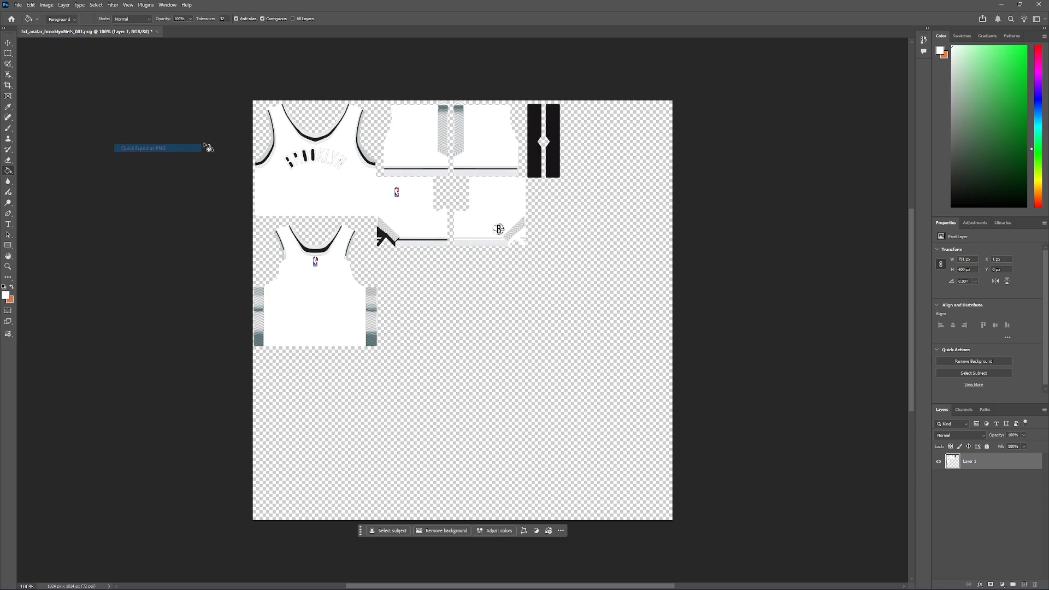
click(181, 77)
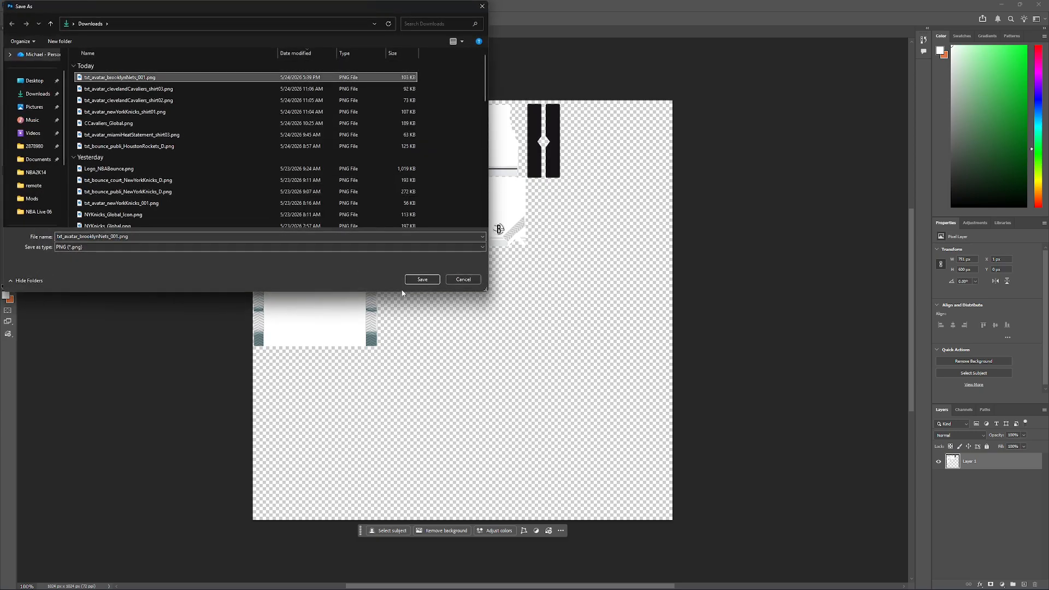
click(423, 279)
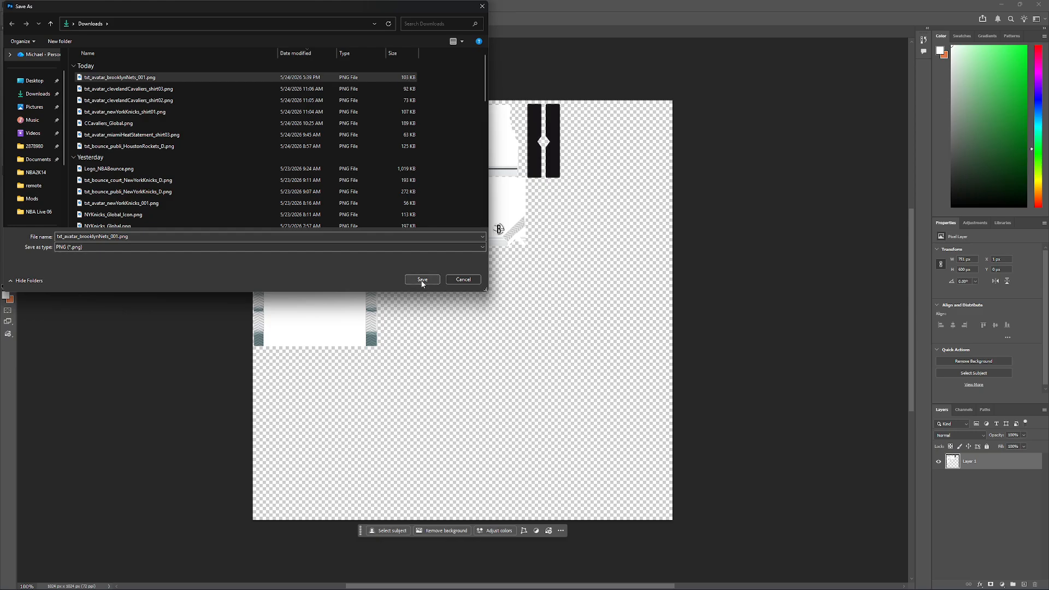
click(545, 300)
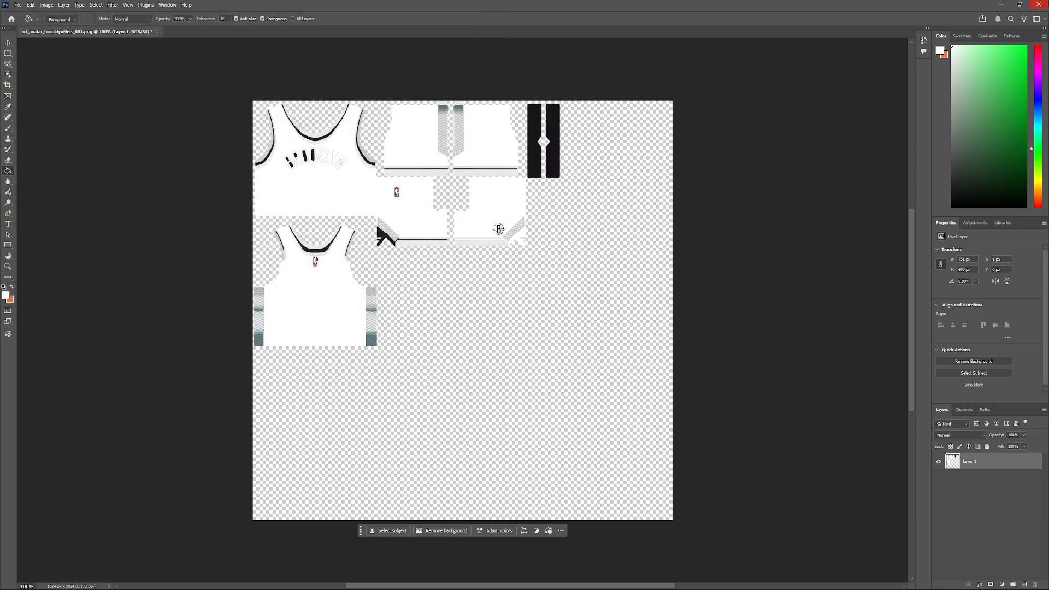
click(1045, 4)
click(521, 217)
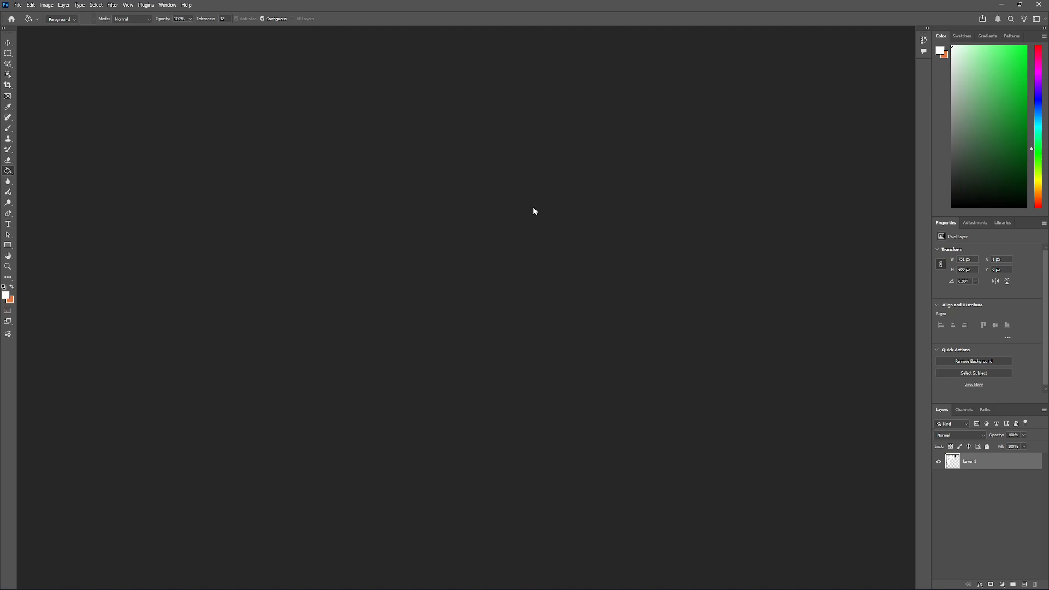
In the Texture Mod Manager, import the edited txt_avatar_brooklynNets_001.png as the replacement for the Brooklyn Nets texture.
click(723, 565)
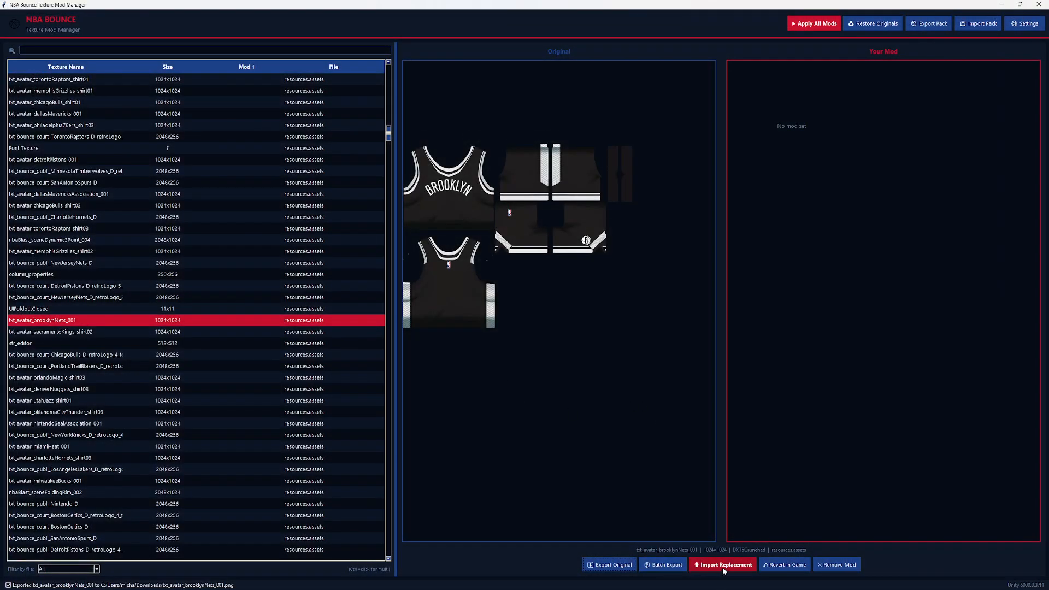
double_click(306, 88)
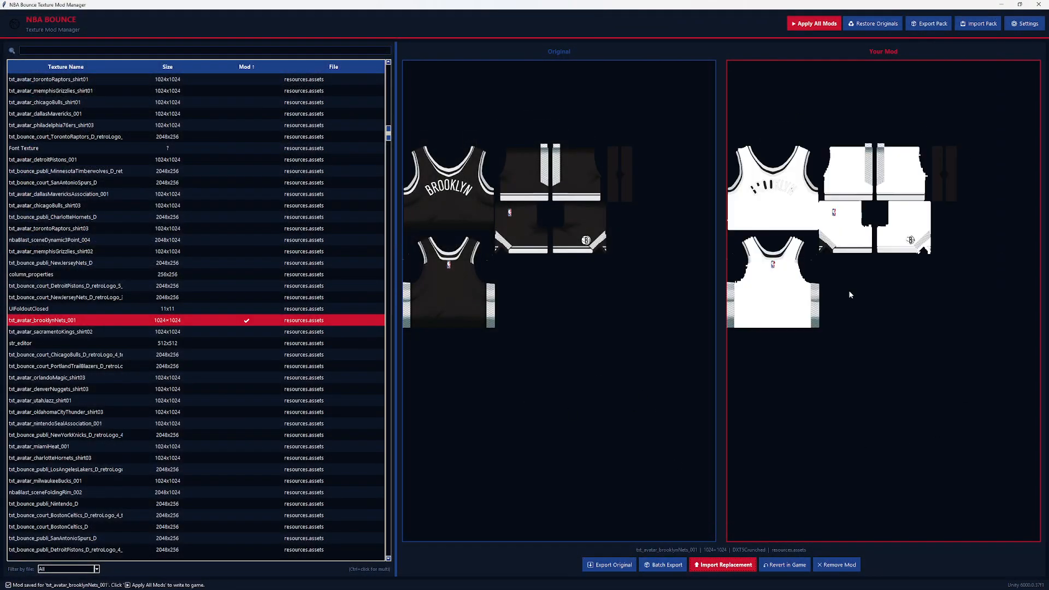
Apply all mods to the game files and sort the texture list by mod status.
click(817, 25)
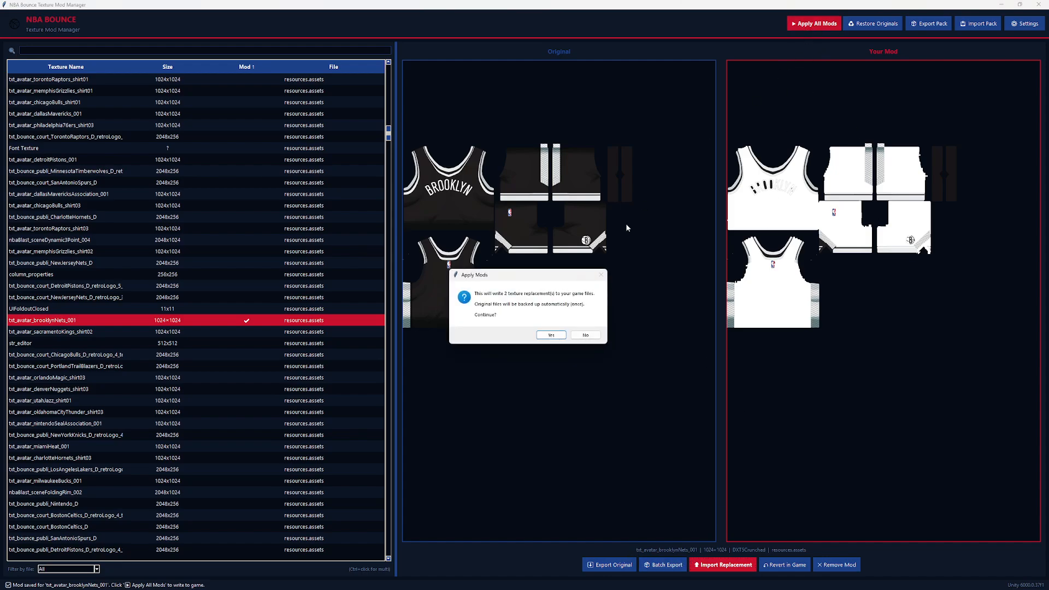
click(549, 336)
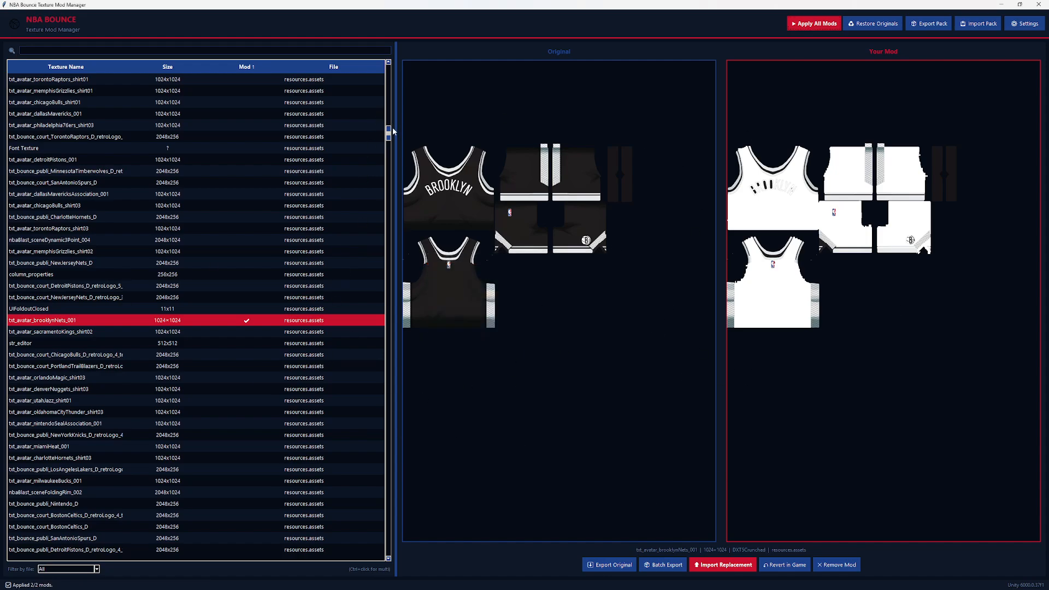
click(252, 67)
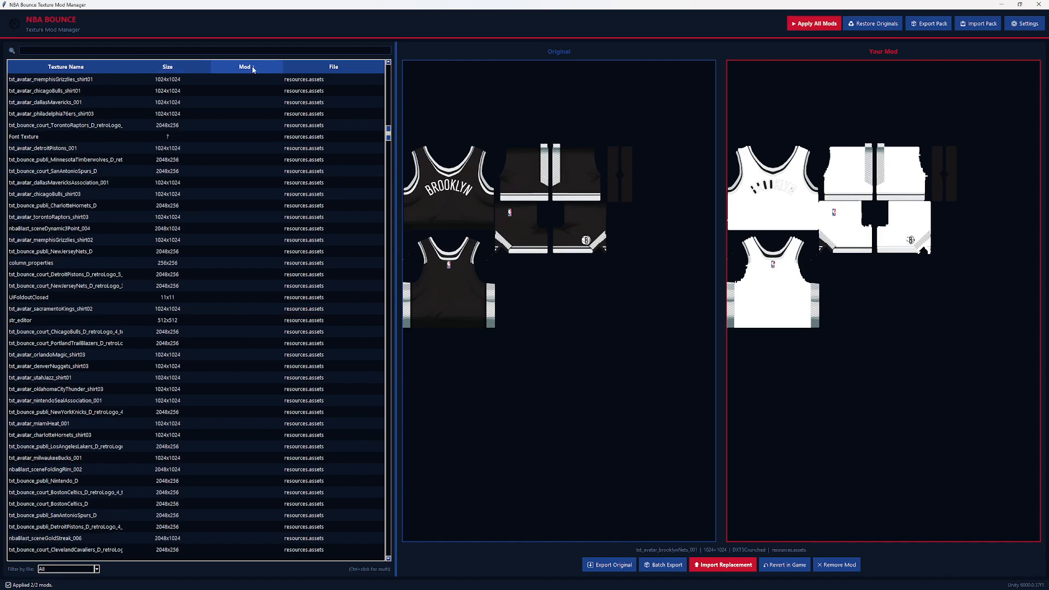
Bring the modded textures to the head of the list and review Logo_NBABounce and txt_avatar_brooklynNets_001.
click(251, 67)
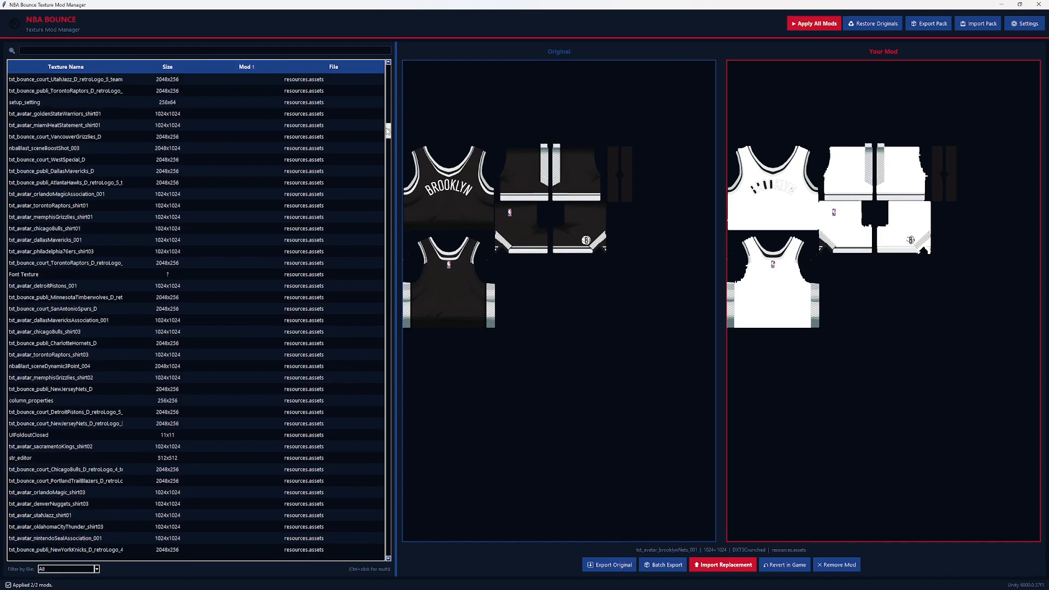
click(92, 89)
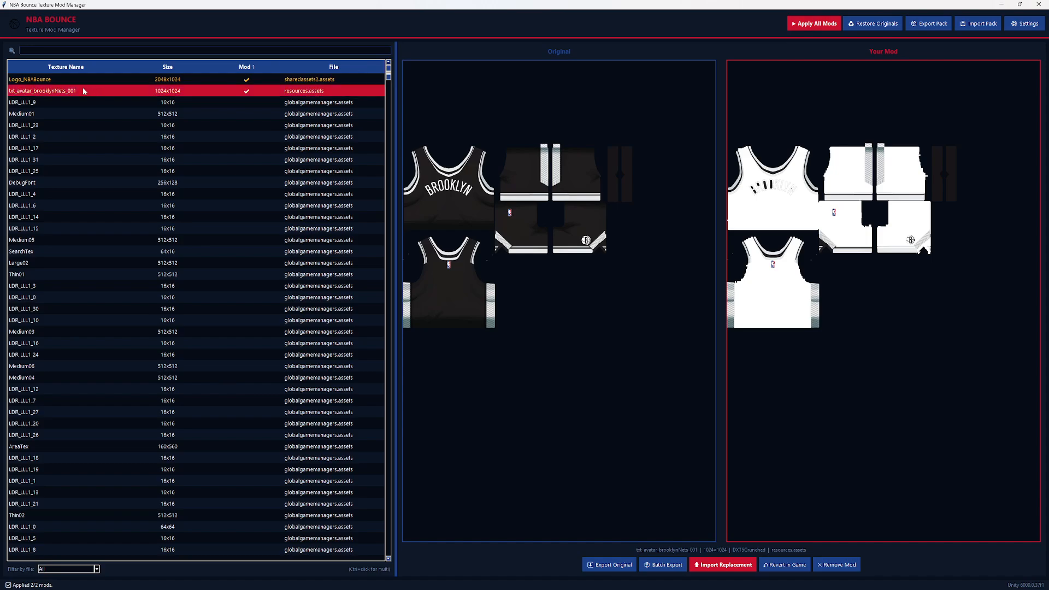
click(76, 80)
click(77, 91)
Switch from the Texture Mod Manager to the Steam library and launch NBA Bounce.
click(1002, 5)
click(553, 61)
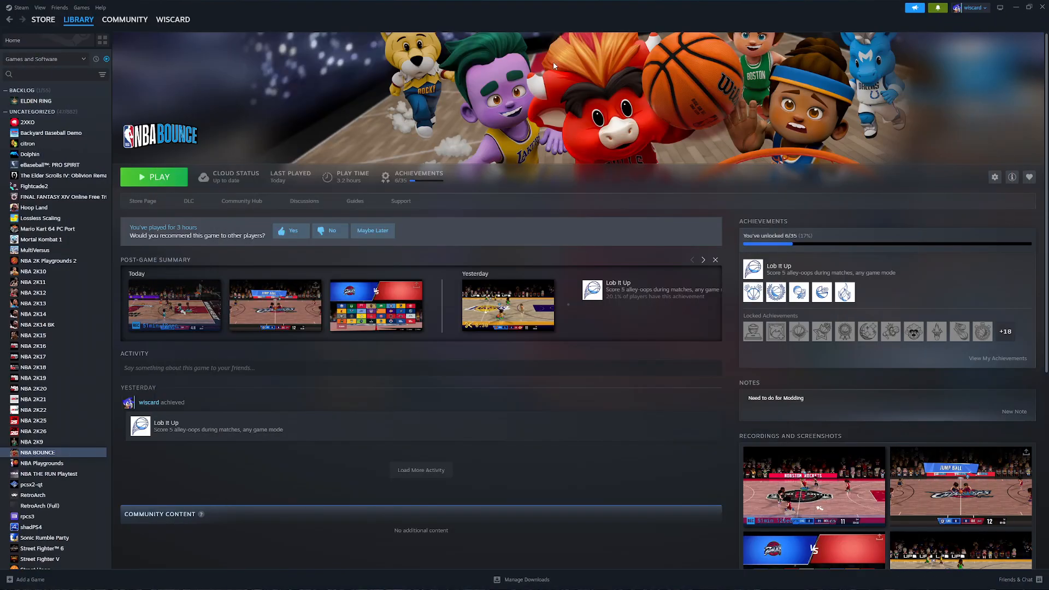
click(170, 178)
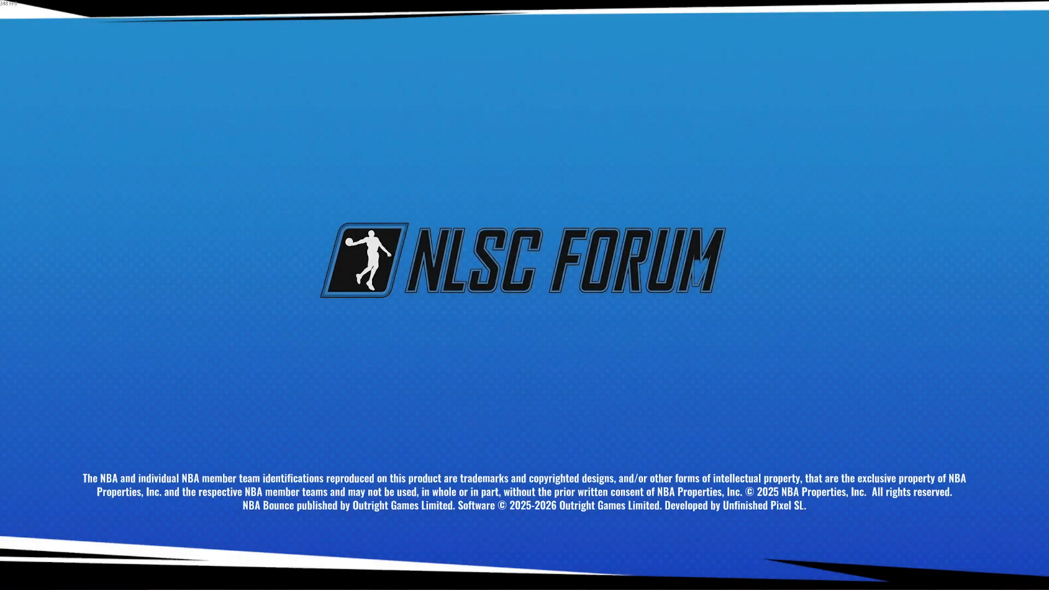
Start a pick-up game from the main menu and assign player 1's controller to the home side.
key(Return)
key(Down)
key(Down)
key(Up)
key(Up)
key(Return)
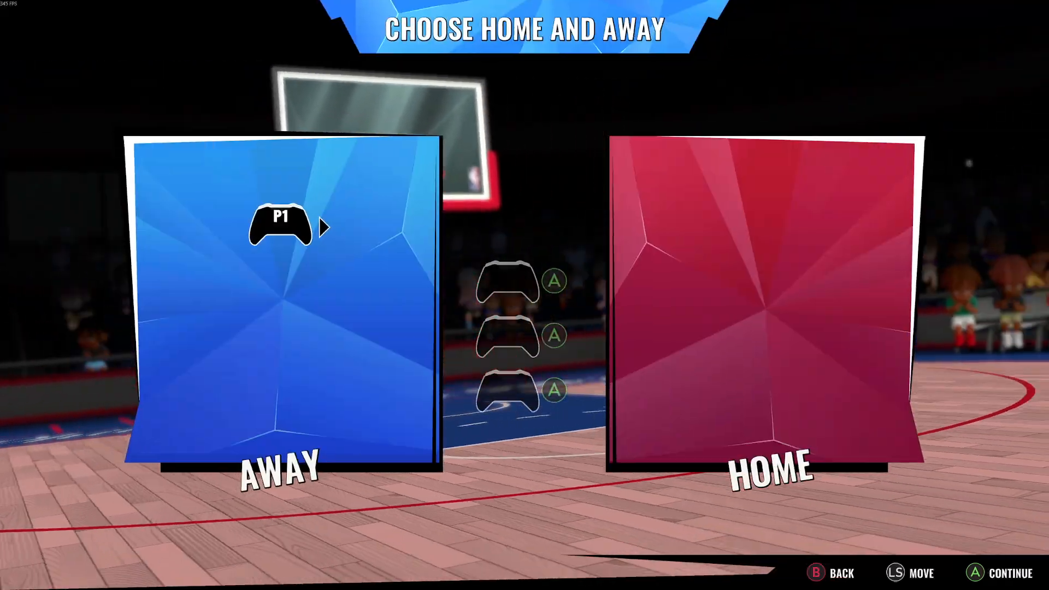
key(Right)
key(Return)
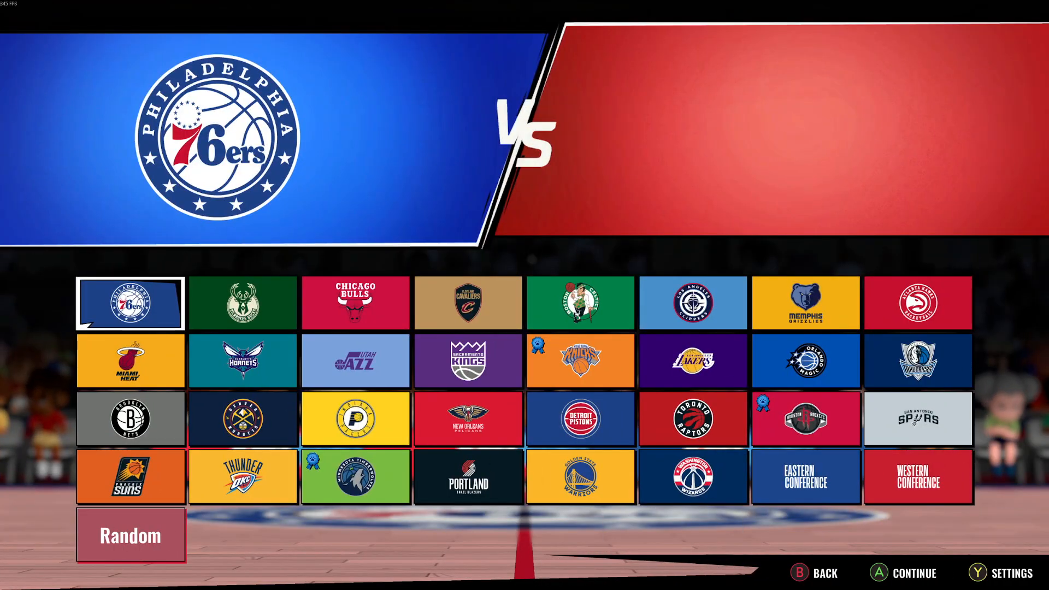
Choose the Brooklyn Nets as away team and the Denver Nuggets as home team to preview the modded jersey.
key(Right)
key(Right)
key(Right)
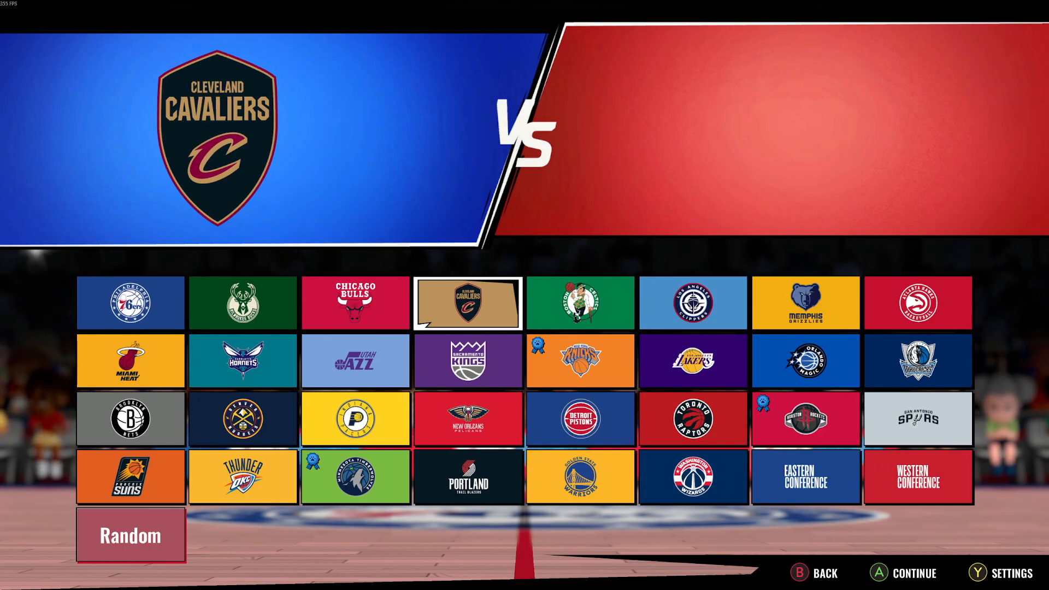
key(Down)
key(Down)
key(Left)
key(Left)
key(Left)
key(Return)
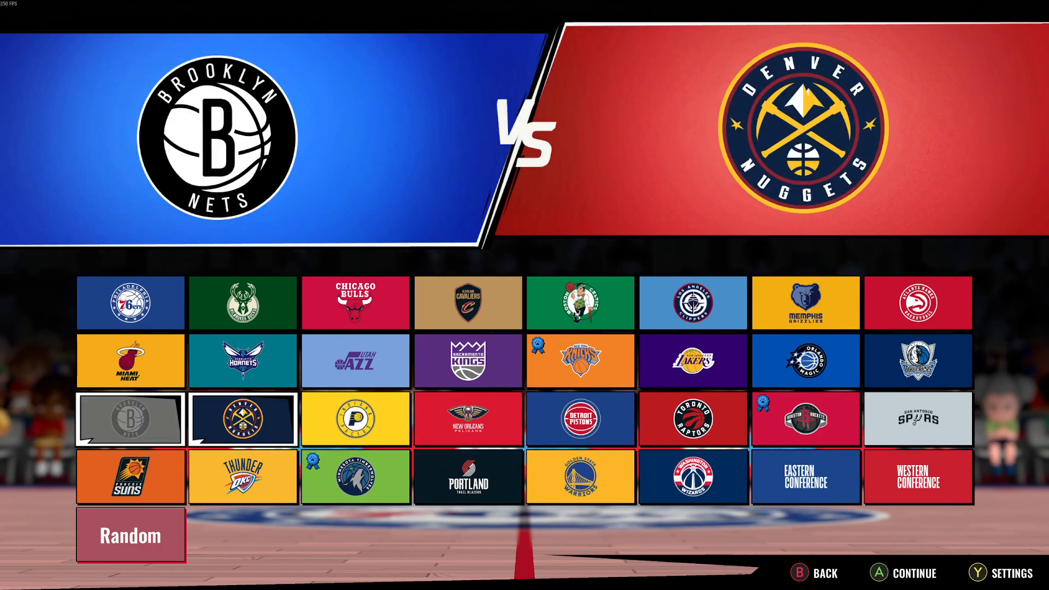
key(Return)
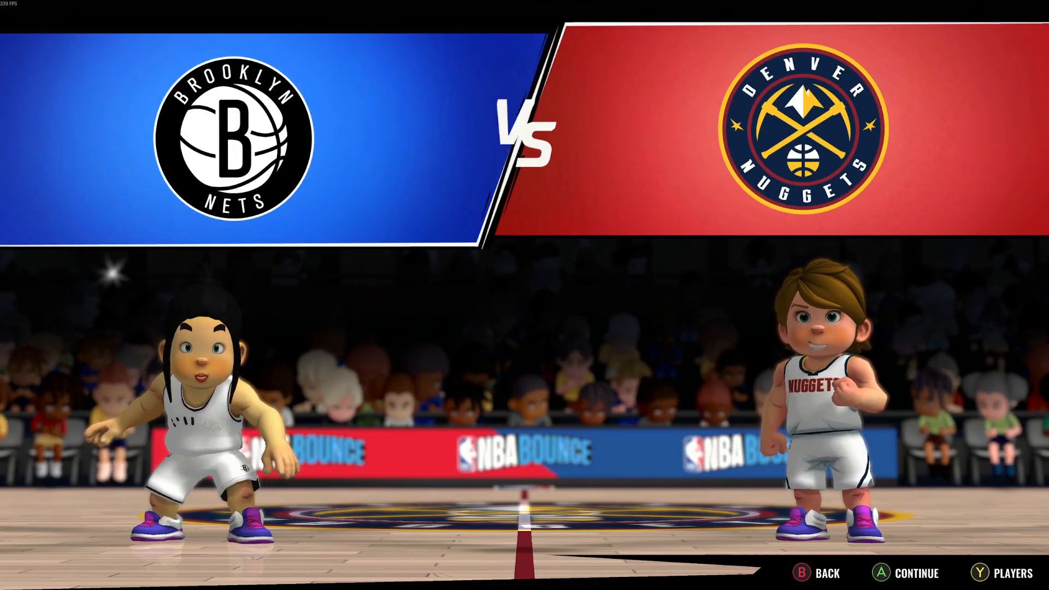
Back out of the matchup to quit NBA Bounce, and switch back to the Texture Mod Manager.
key(Escape)
key(Escape)
key(Escape)
key(Escape)
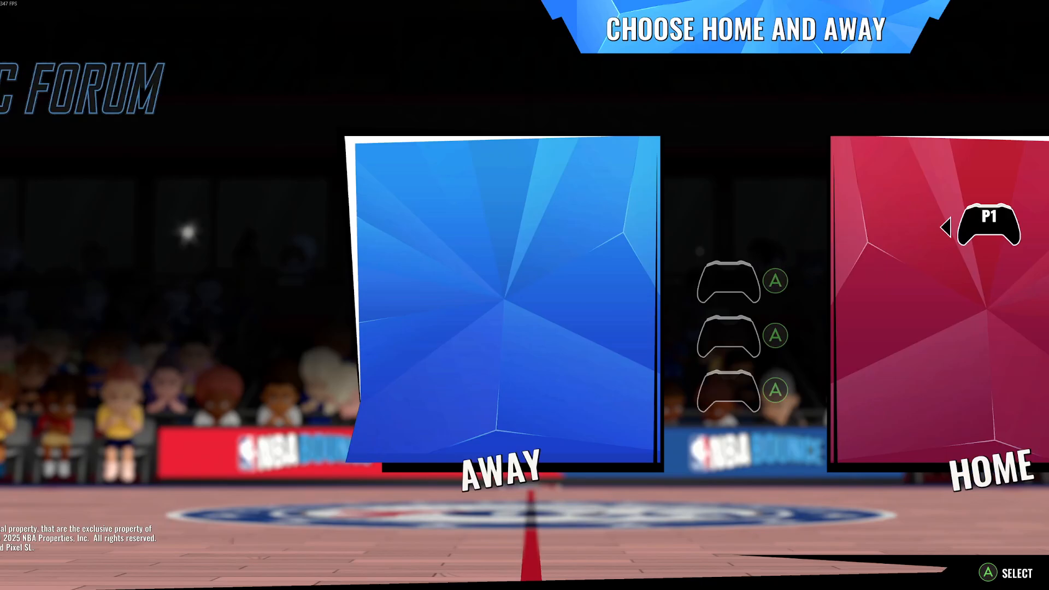
key(Escape)
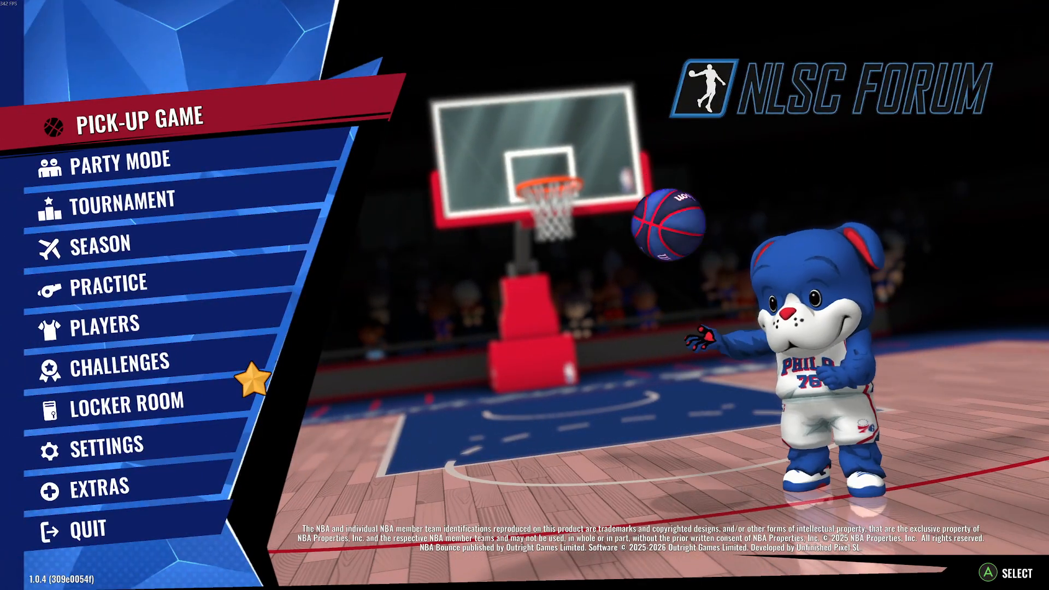
key(Up)
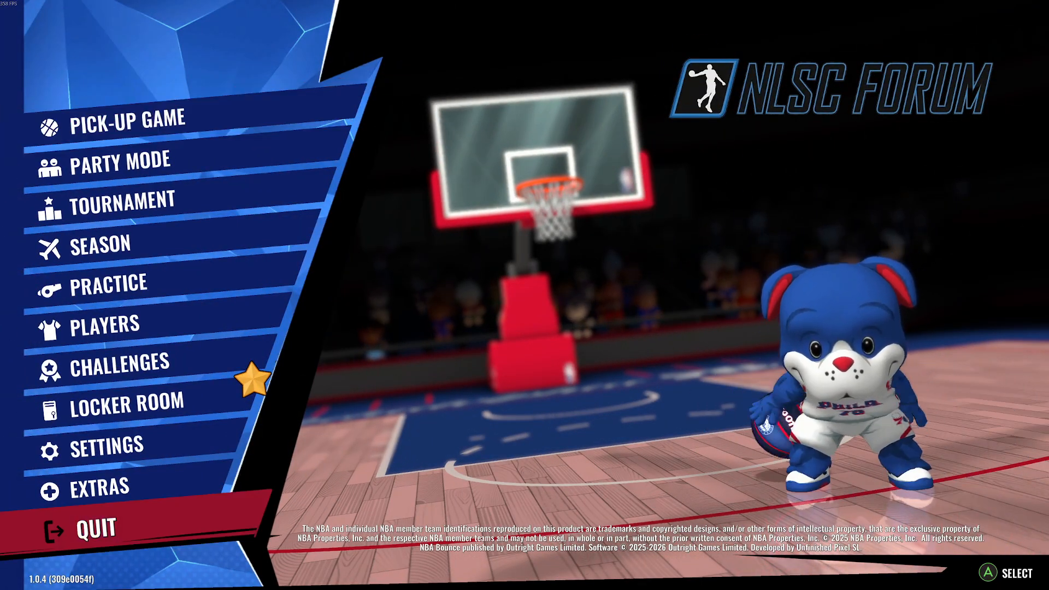
key(Return)
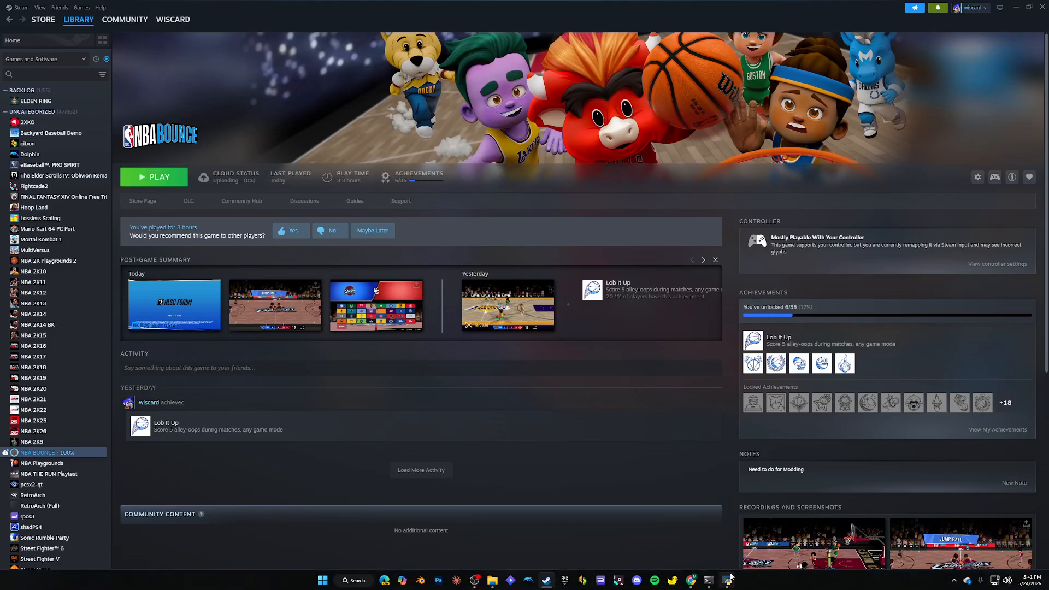
click(727, 583)
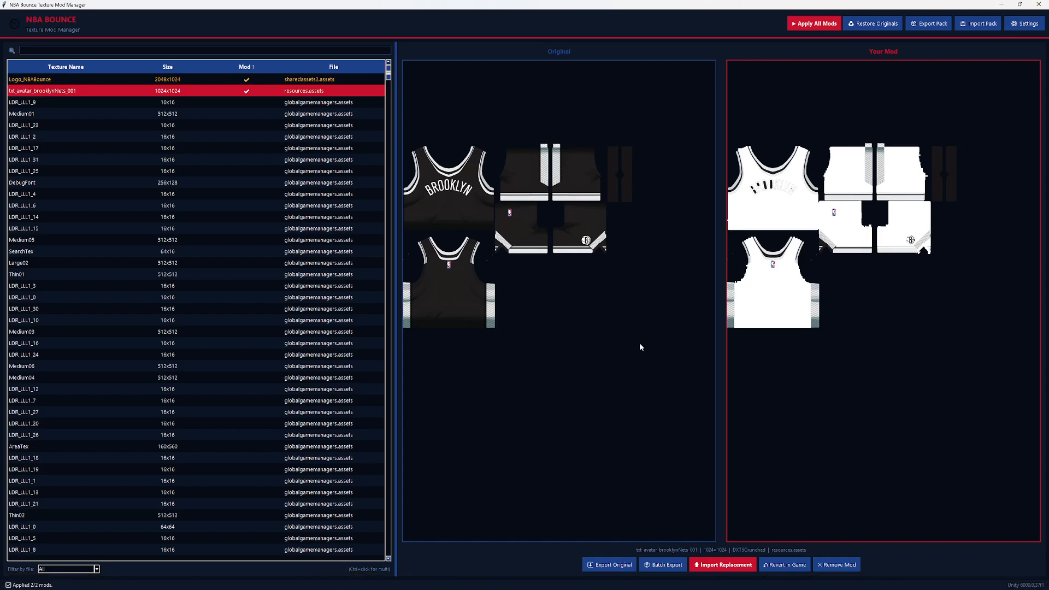